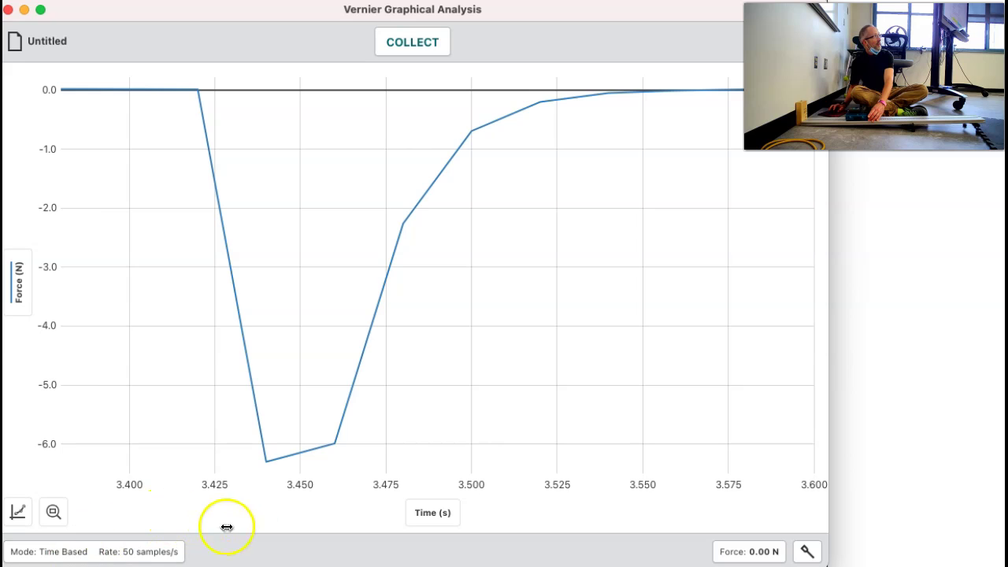
Record a new collision run and zoom the graph to its force spike.
{"action": "left_click", "coordinate": [392, 46]}
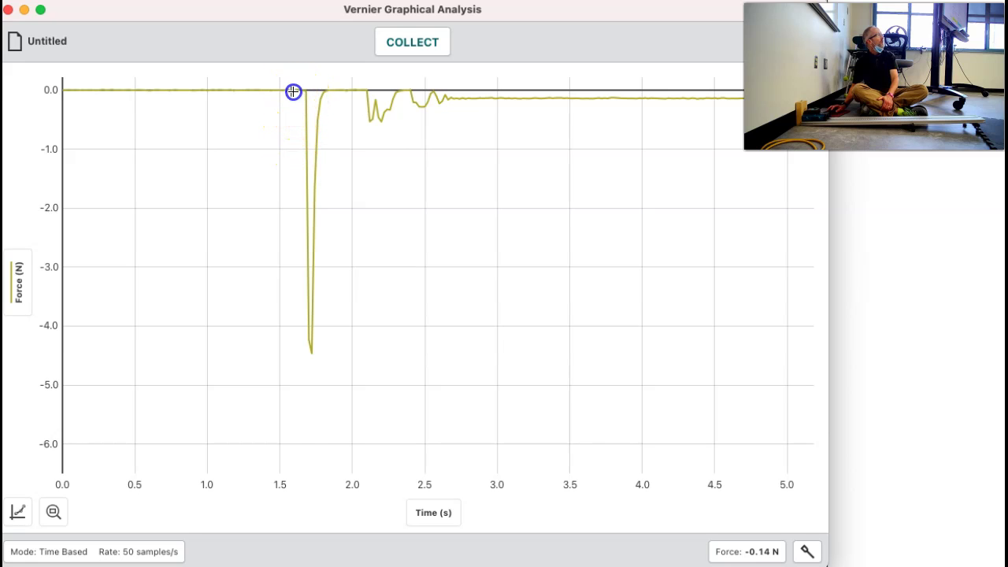
{"action": "left_click_drag", "start_coordinate": [289, 89], "coordinate": [347, 98]}
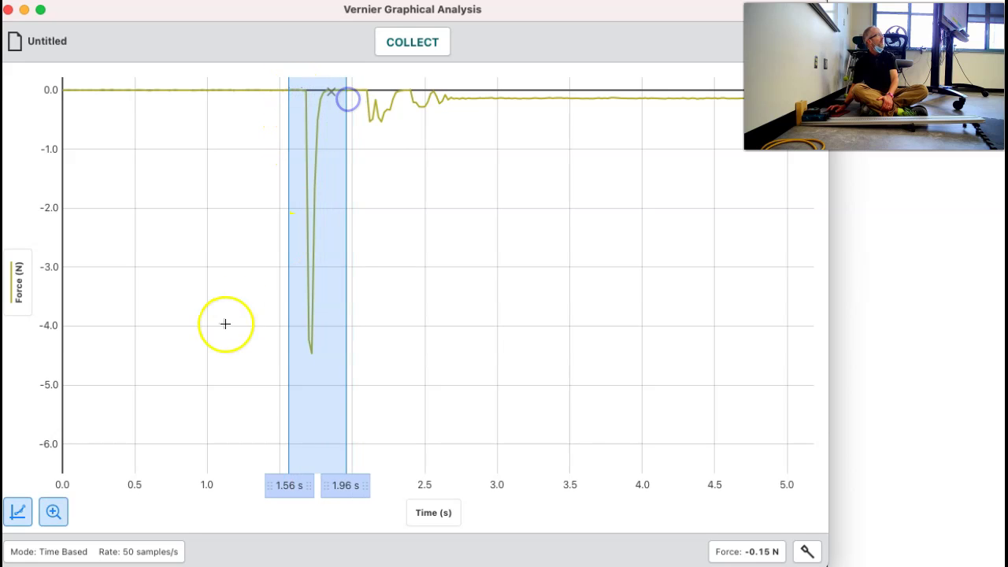
{"action": "left_click", "coordinate": [61, 513]}
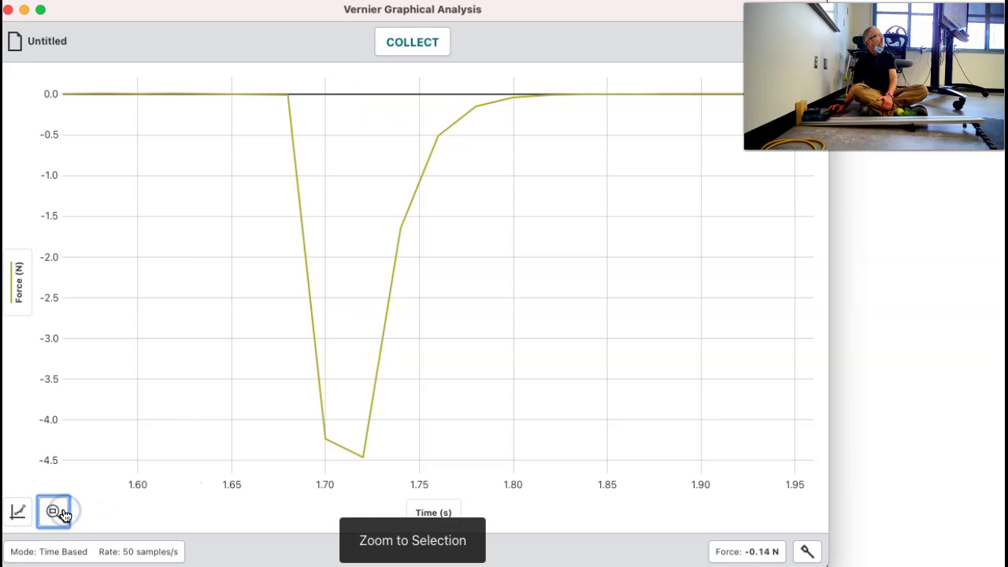
Select the impulse peak from 1.68 s to 1.84 s on the zoomed graph.
{"action": "left_click", "coordinate": [285, 95]}
{"action": "left_click_drag", "start_coordinate": [294, 99], "coordinate": [574, 105]}
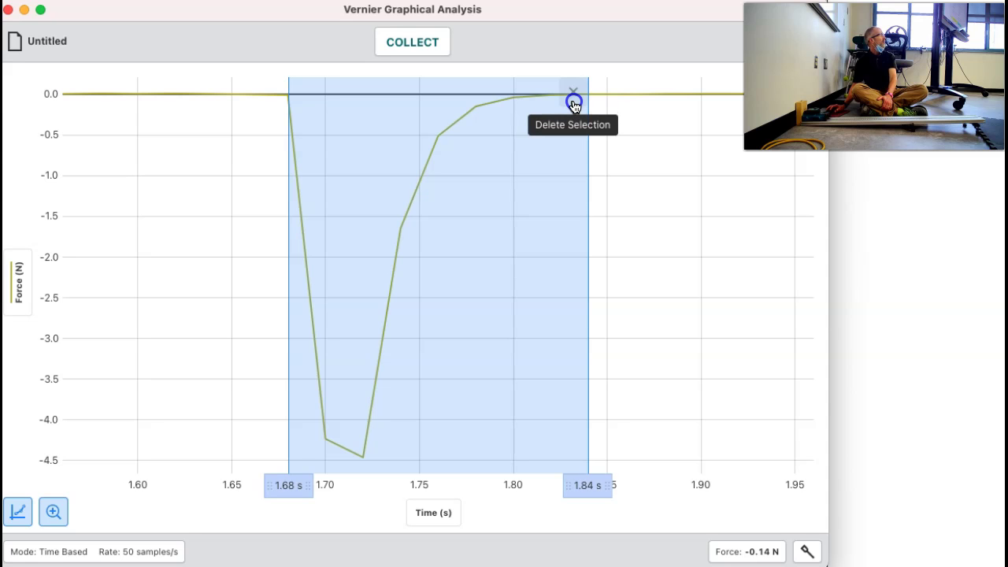
{"action": "left_click", "coordinate": [126, 551]}
Change the sampling rate from 50 to 200 samples/s in Data Collection Settings.
{"action": "left_click", "coordinate": [334, 243]}
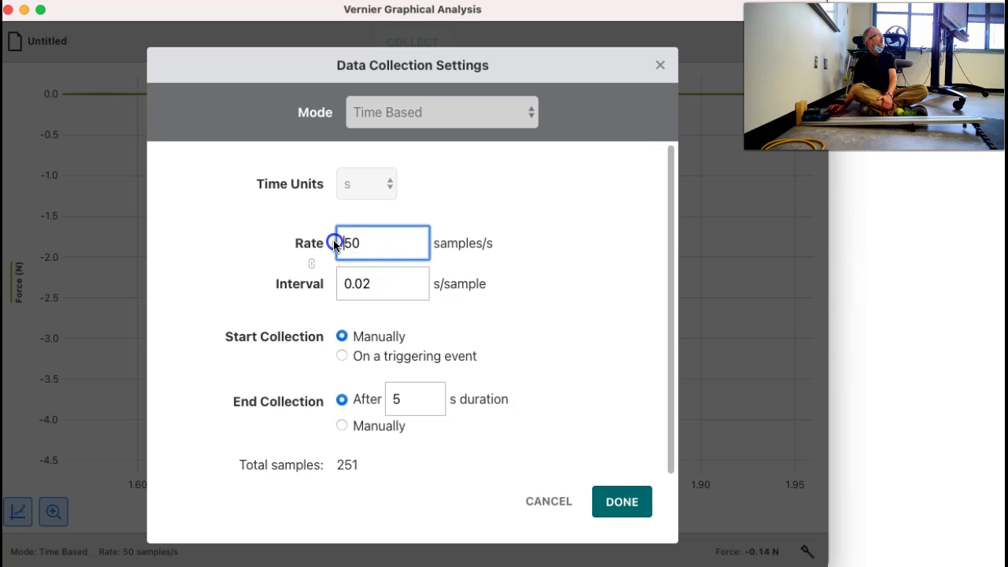
{"action": "double_click", "coordinate": [371, 246]}
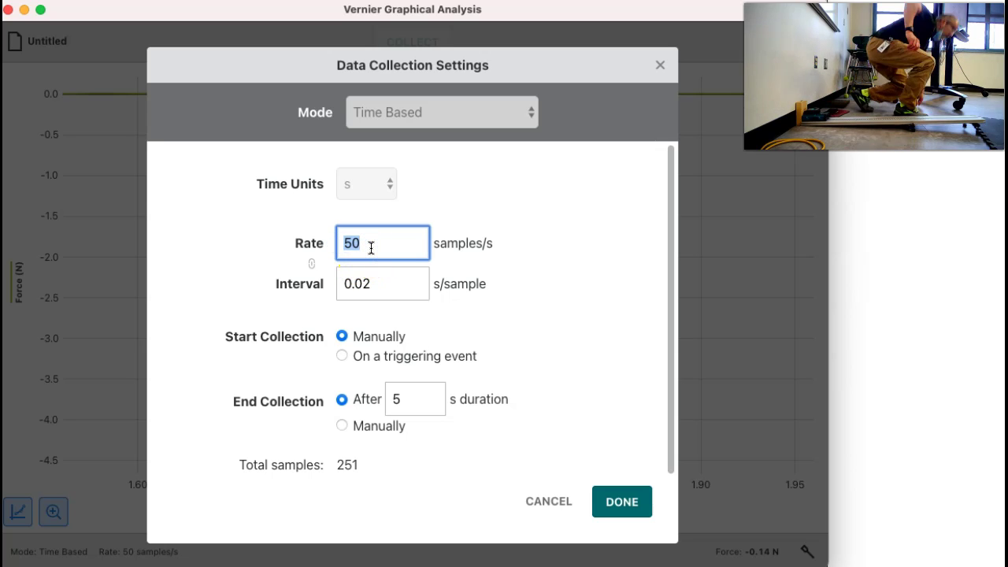
{"action": "type", "text": "200"}
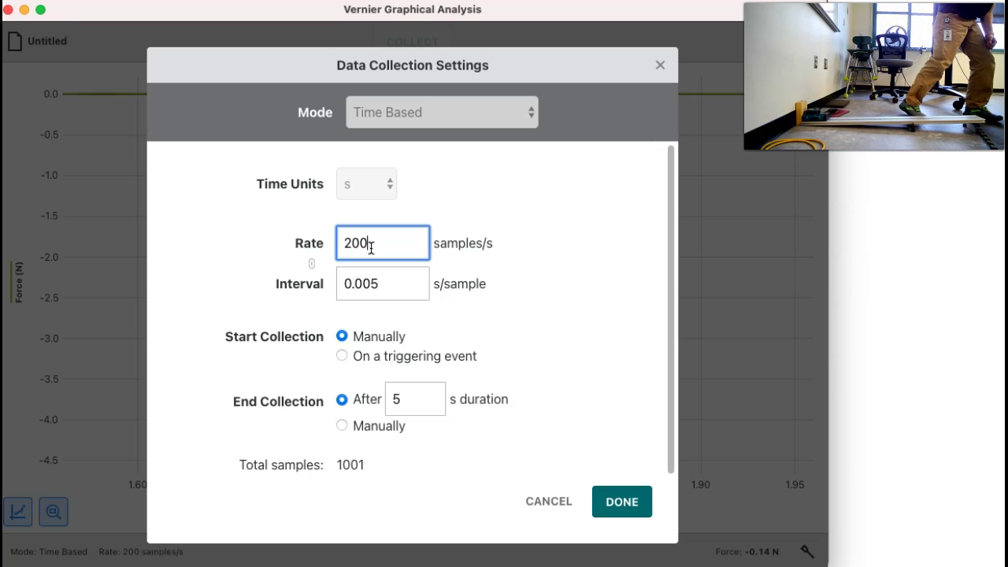
{"action": "key", "text": "Return"}
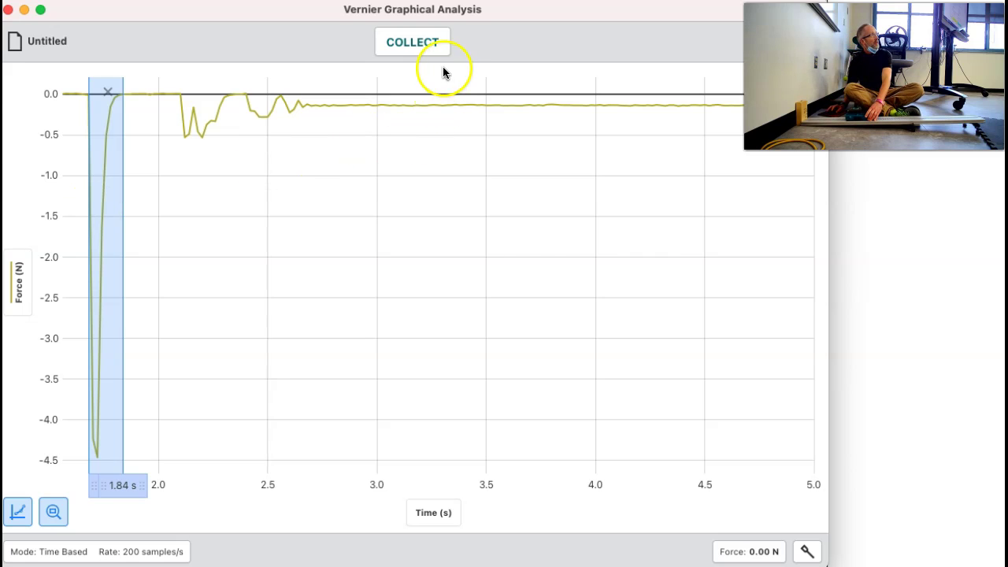
Record a new 200 samples/s run and zoom the graph to its force spike.
{"action": "left_click", "coordinate": [422, 52]}
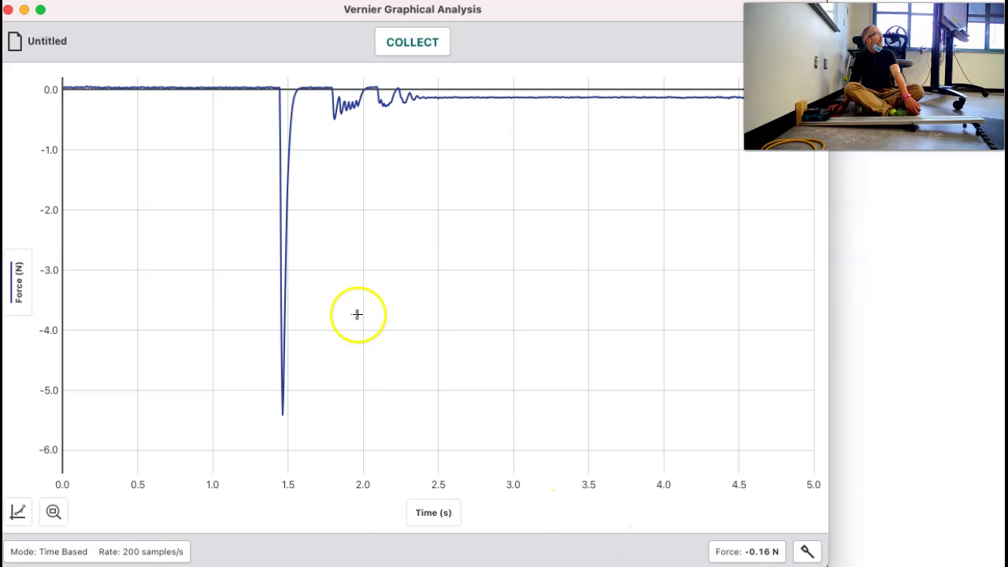
{"action": "left_click", "coordinate": [274, 98]}
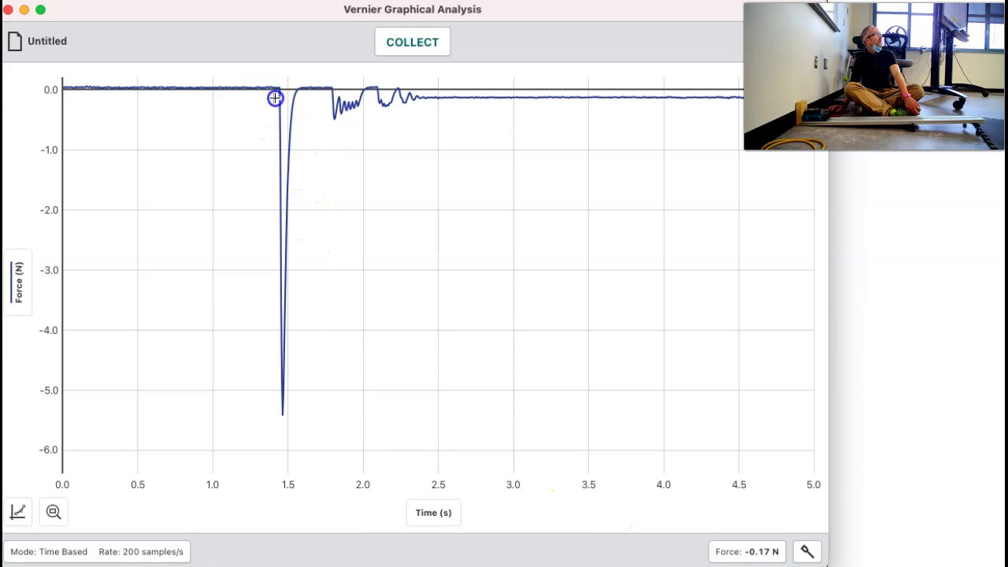
{"action": "left_click_drag", "start_coordinate": [275, 98], "coordinate": [306, 100]}
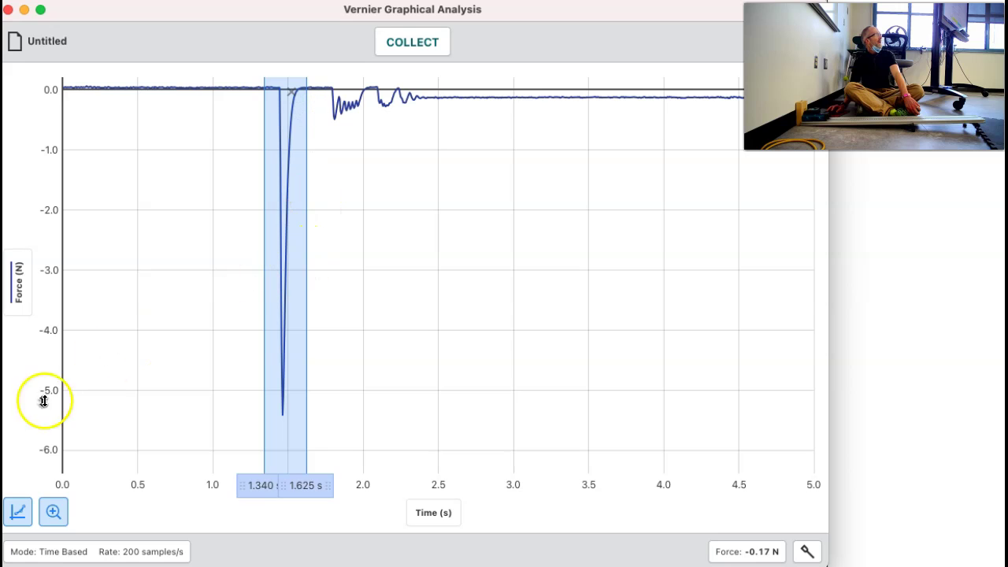
{"action": "left_click", "coordinate": [52, 512]}
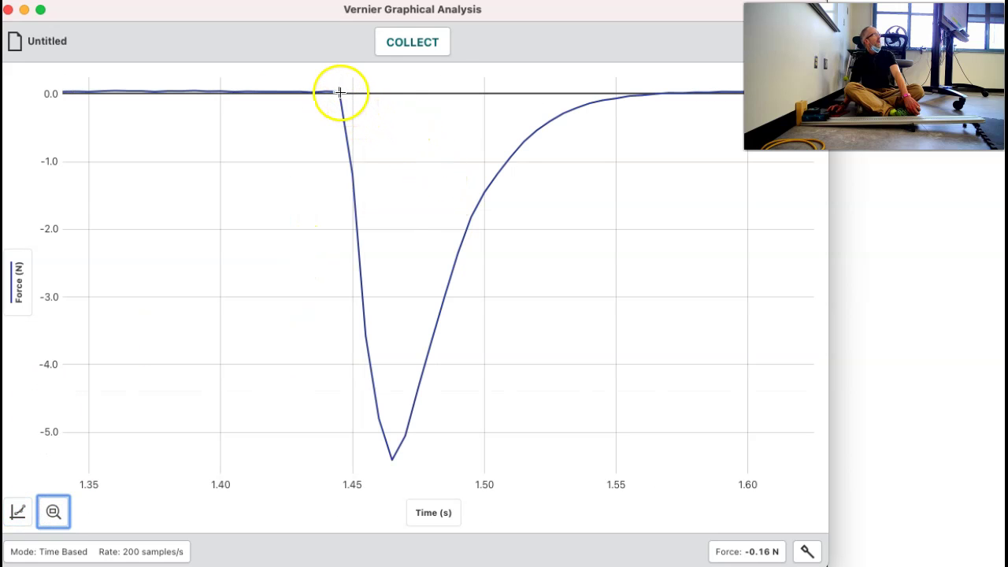
Show statistics for the 1.445–1.570 s peak: 26 samples, minimum −5.411 N.
{"action": "mouse_move", "coordinate": [339, 93]}
{"action": "left_mouse_down"}
{"action": "mouse_move", "coordinate": [682, 96]}
{"action": "mouse_move", "coordinate": [670, 92]}
{"action": "left_mouse_up"}
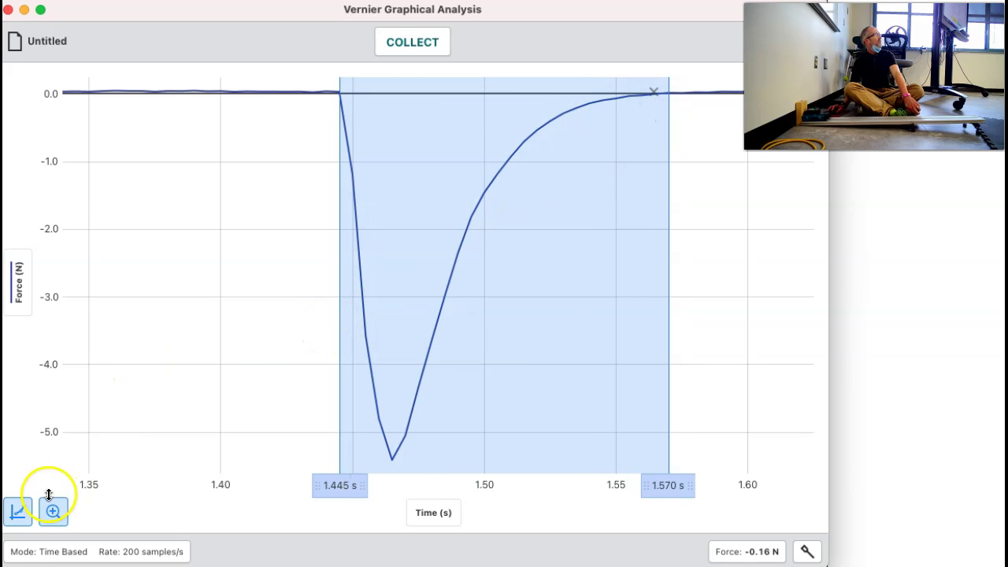
{"action": "left_click", "coordinate": [17, 512]}
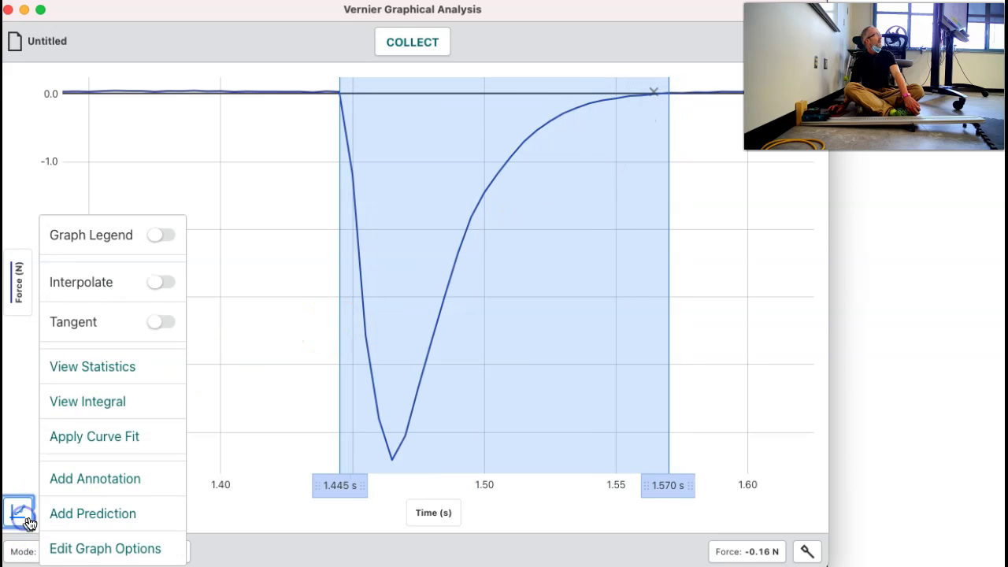
{"action": "left_click", "coordinate": [77, 370]}
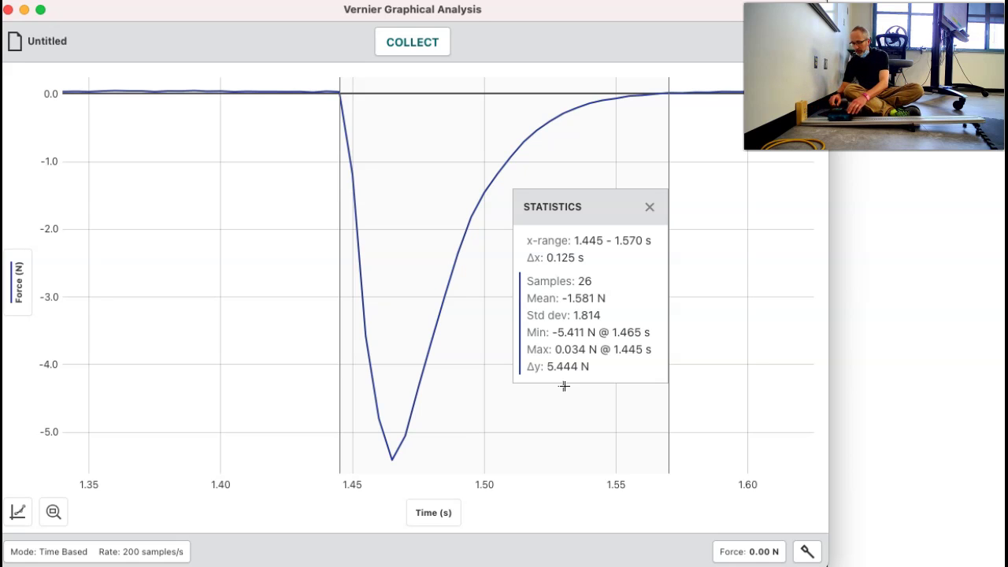
Record another collision run and zoom the graph to its force spike.
{"action": "left_click", "coordinate": [564, 386]}
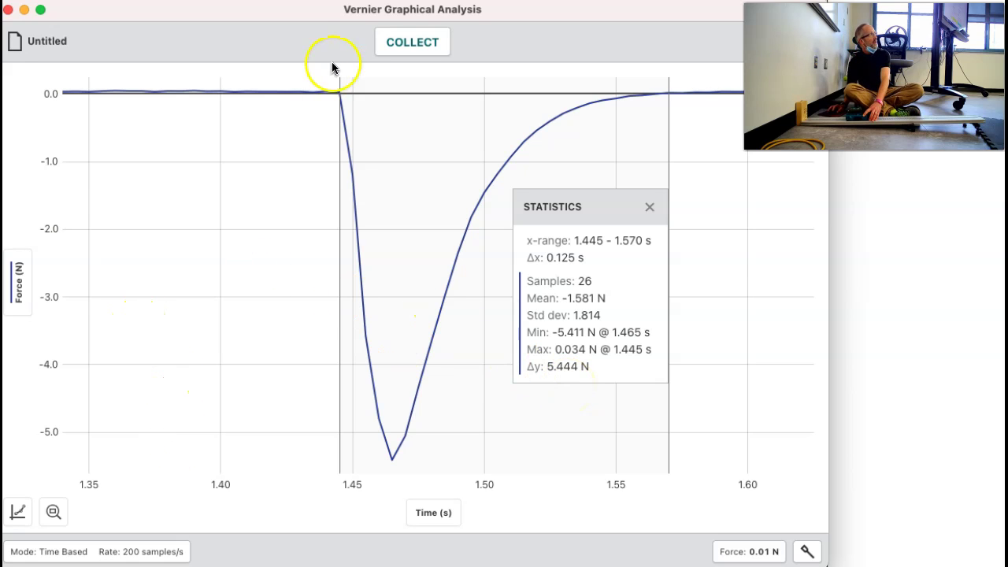
{"action": "left_click", "coordinate": [403, 53]}
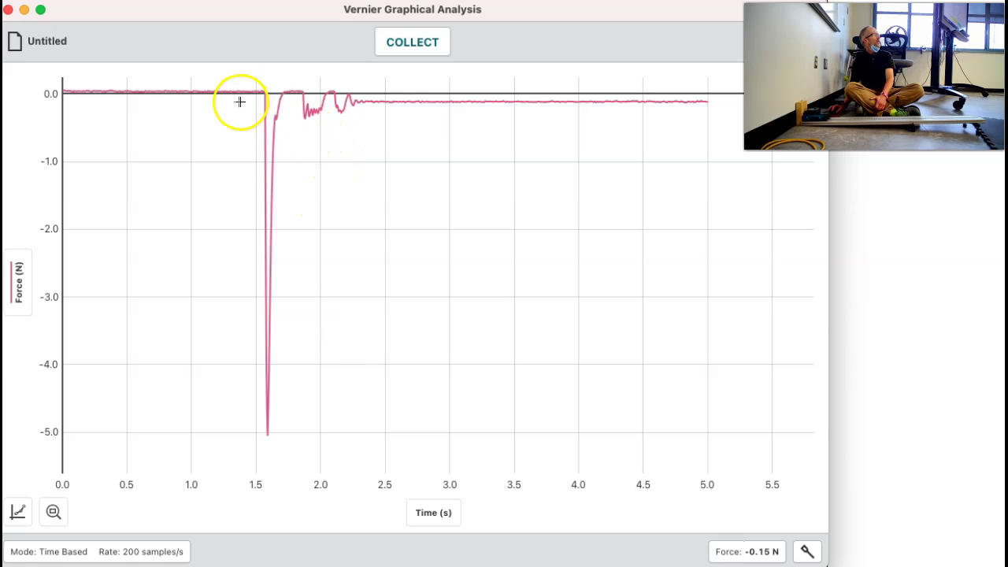
{"action": "left_click_drag", "start_coordinate": [241, 101], "coordinate": [290, 90]}
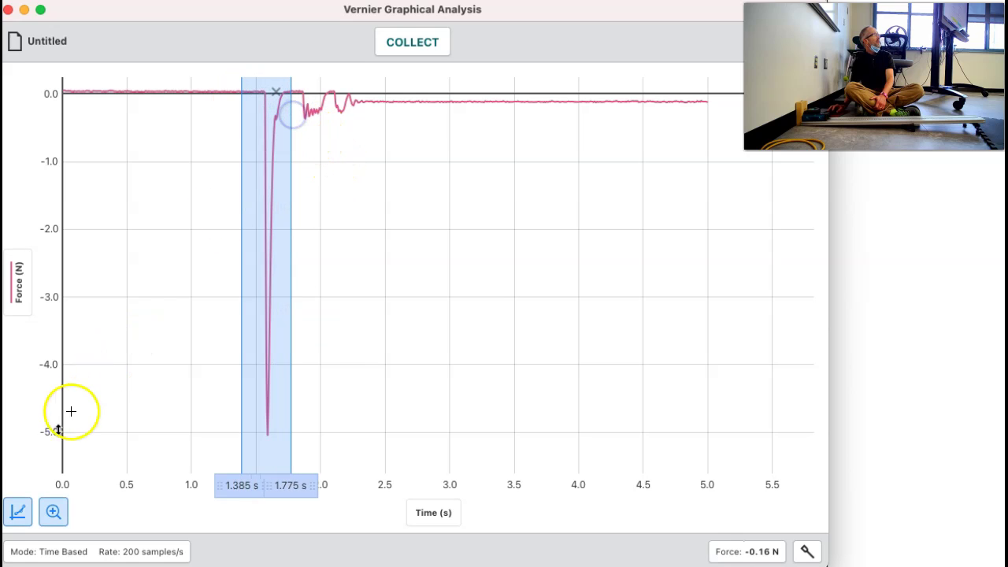
{"action": "left_click", "coordinate": [51, 512]}
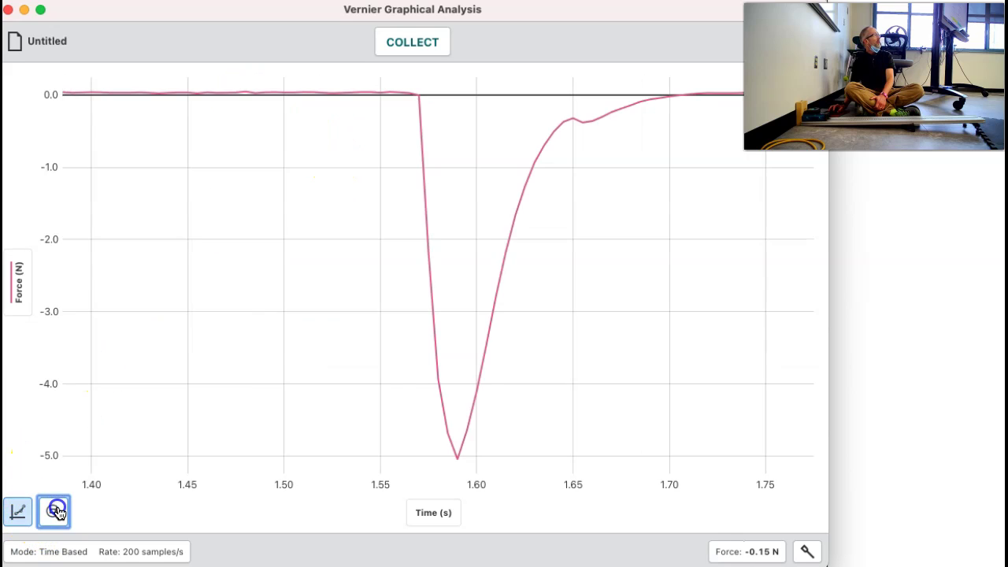
Select the peak from 1.570 to 1.710 s and show its statistics.
{"action": "left_click", "coordinate": [371, 158]}
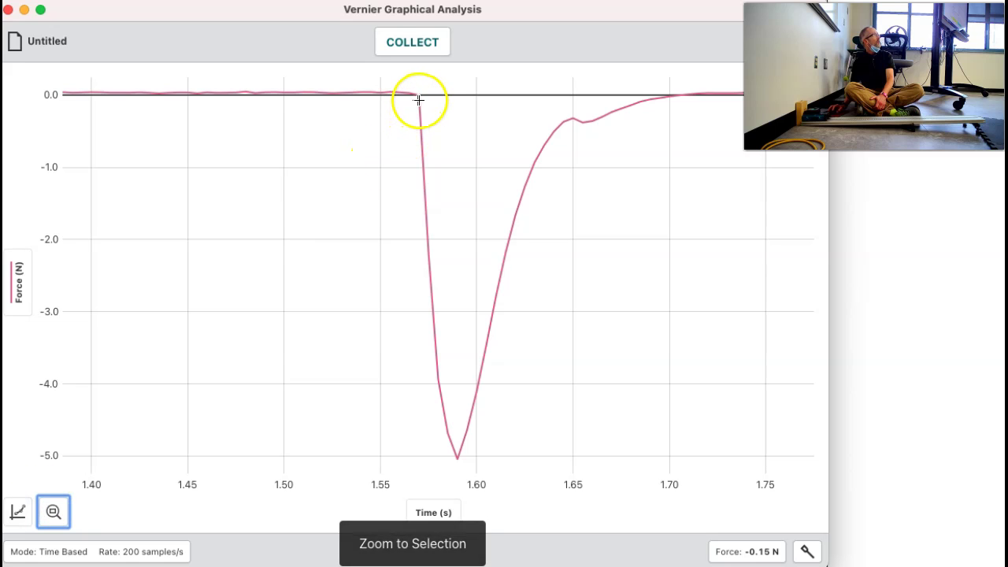
{"action": "left_click_drag", "start_coordinate": [418, 95], "coordinate": [690, 110]}
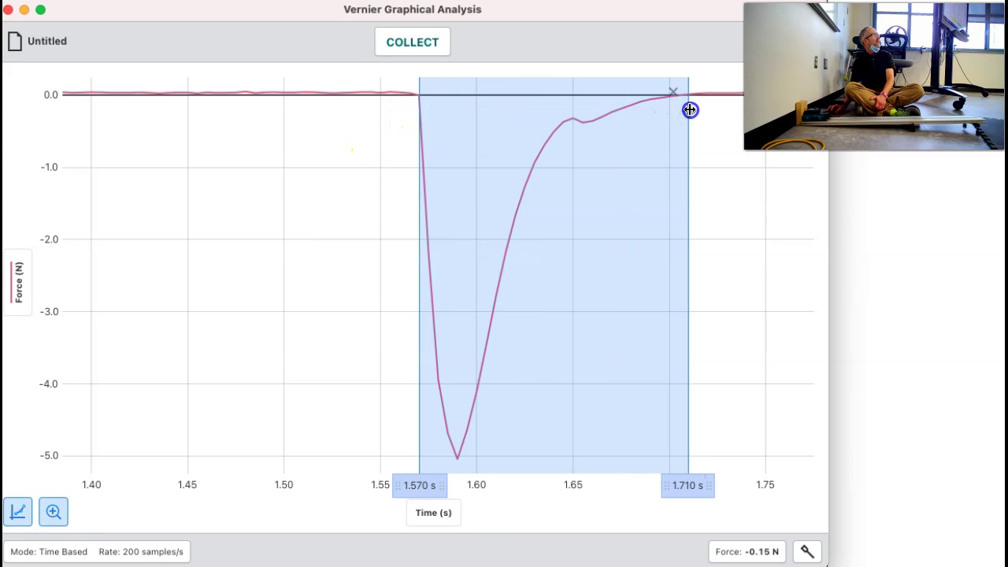
{"action": "left_click", "coordinate": [18, 512]}
{"action": "left_click", "coordinate": [82, 380]}
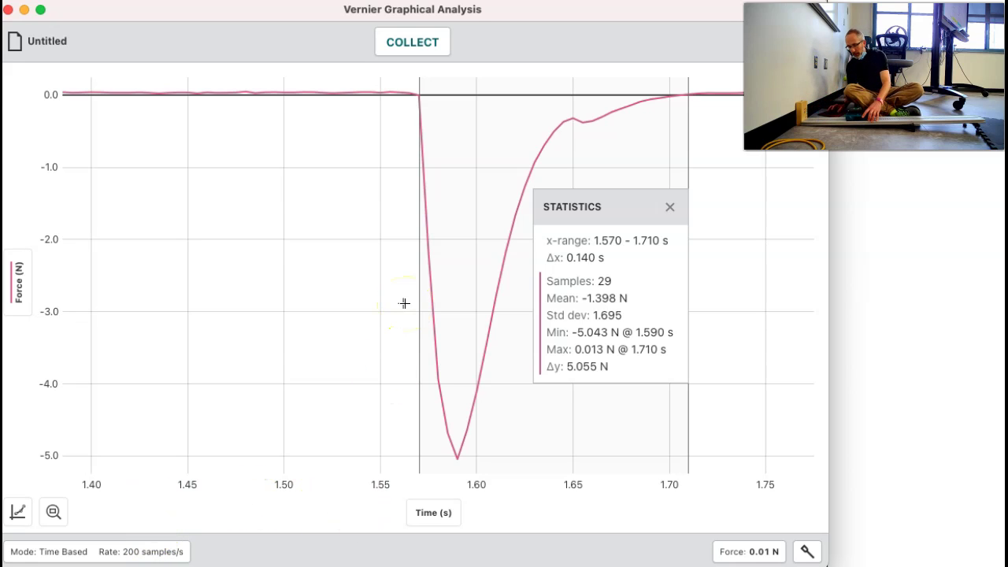
{"action": "left_click", "coordinate": [414, 42]}
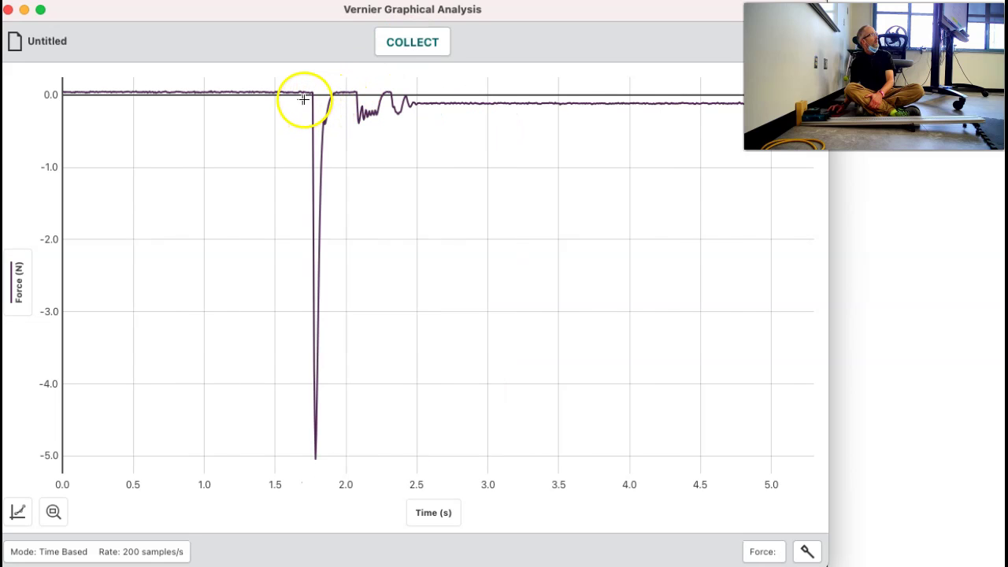
Zoom to the spike, select 1.765–1.905 s, and display its Statistics box.
{"action": "left_click_drag", "start_coordinate": [303, 98], "coordinate": [342, 105]}
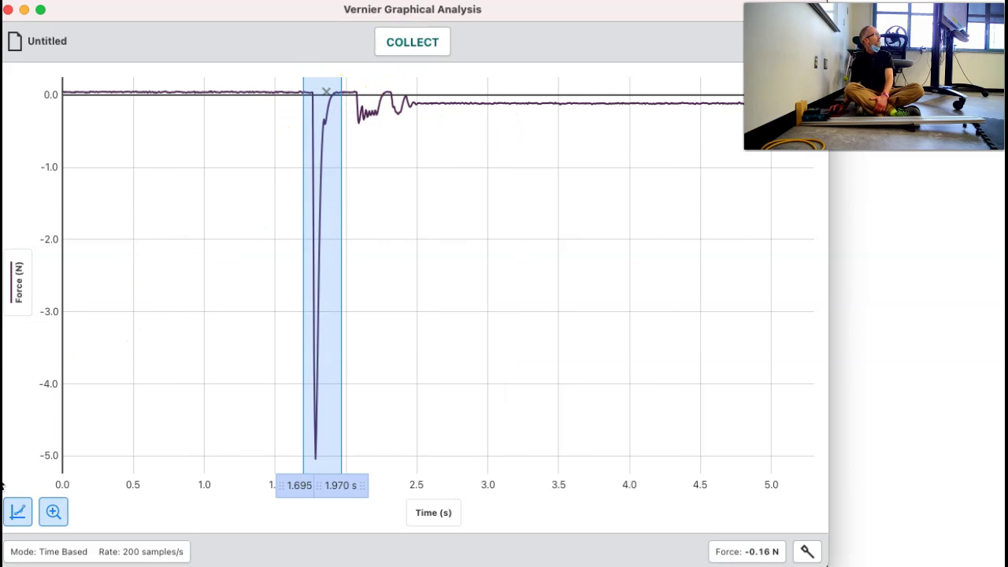
{"action": "left_click", "coordinate": [53, 512]}
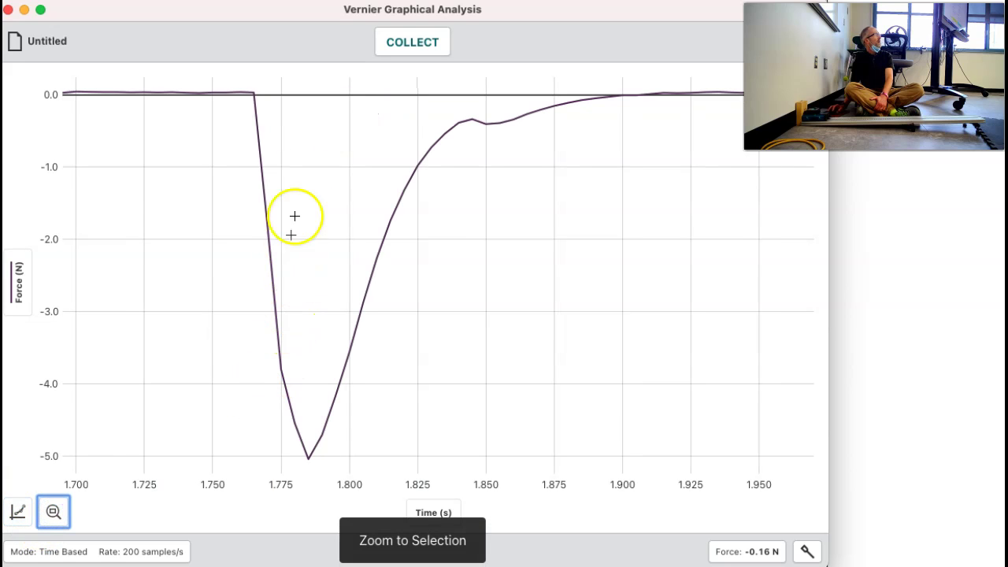
{"action": "mouse_move", "coordinate": [256, 94]}
{"action": "left_mouse_down"}
{"action": "mouse_move", "coordinate": [506, 122]}
{"action": "mouse_move", "coordinate": [634, 114]}
{"action": "left_mouse_up"}
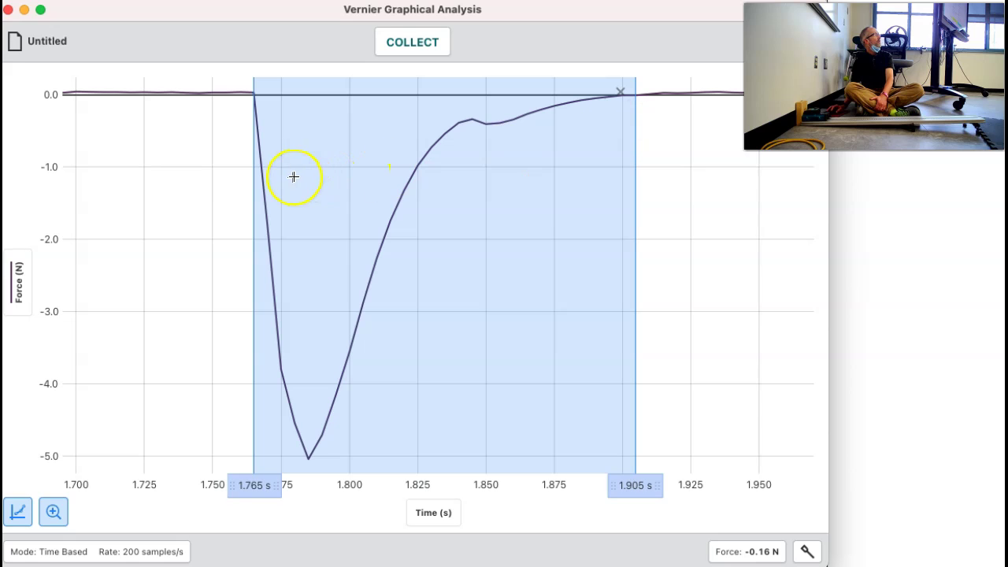
{"action": "left_click", "coordinate": [18, 511]}
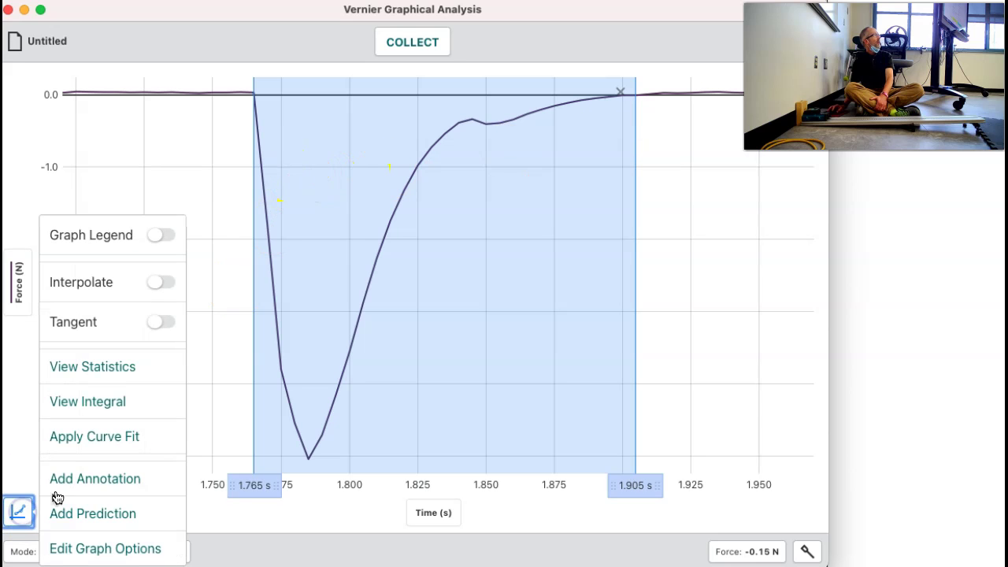
{"action": "left_click", "coordinate": [82, 368]}
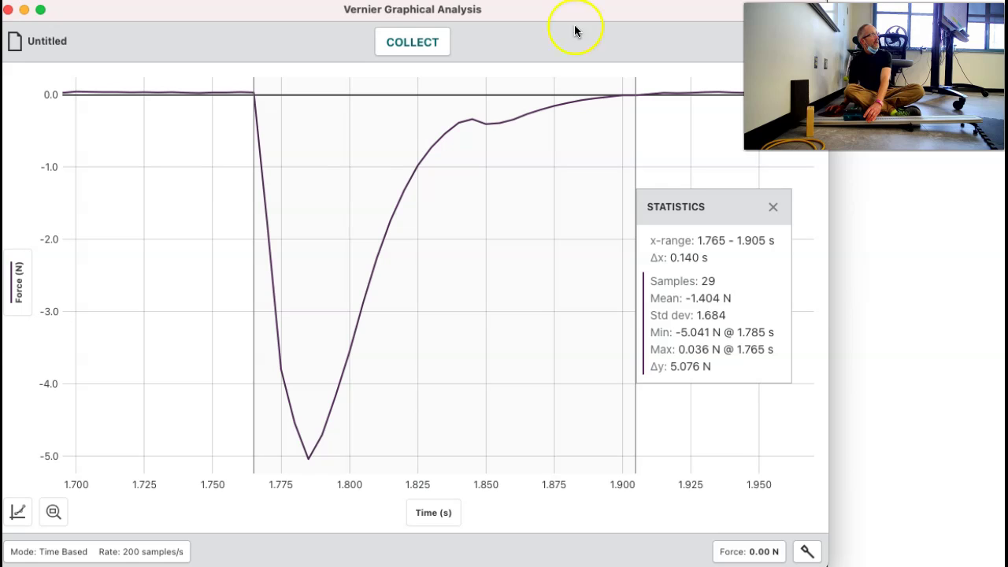
{"action": "left_click", "coordinate": [423, 42]}
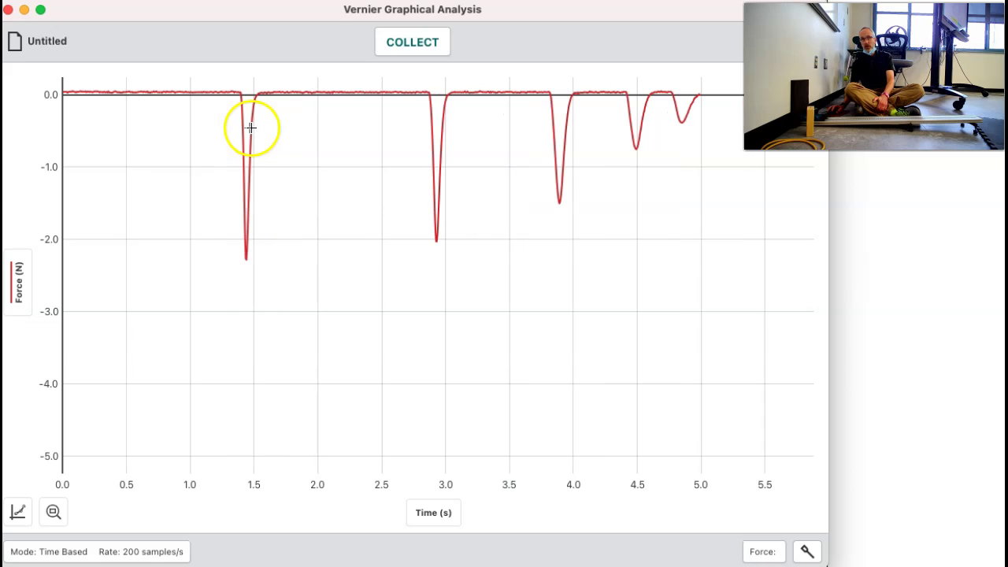
Zoom into the red trace's first dip and select 1.390–1.530 s.
{"action": "left_click_drag", "start_coordinate": [229, 92], "coordinate": [278, 99]}
{"action": "left_click", "coordinate": [53, 513]}
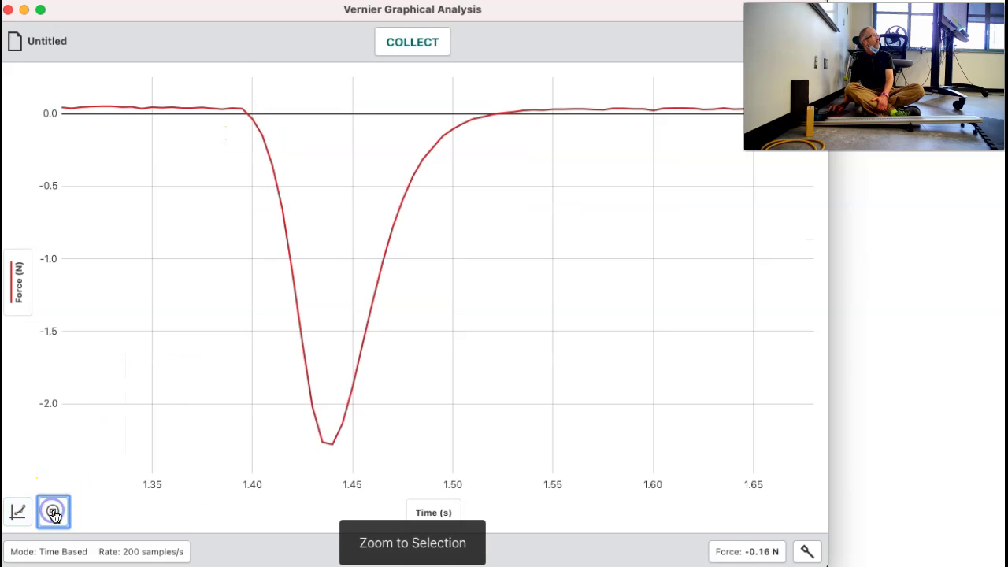
{"action": "left_click_drag", "start_coordinate": [238, 116], "coordinate": [513, 116]}
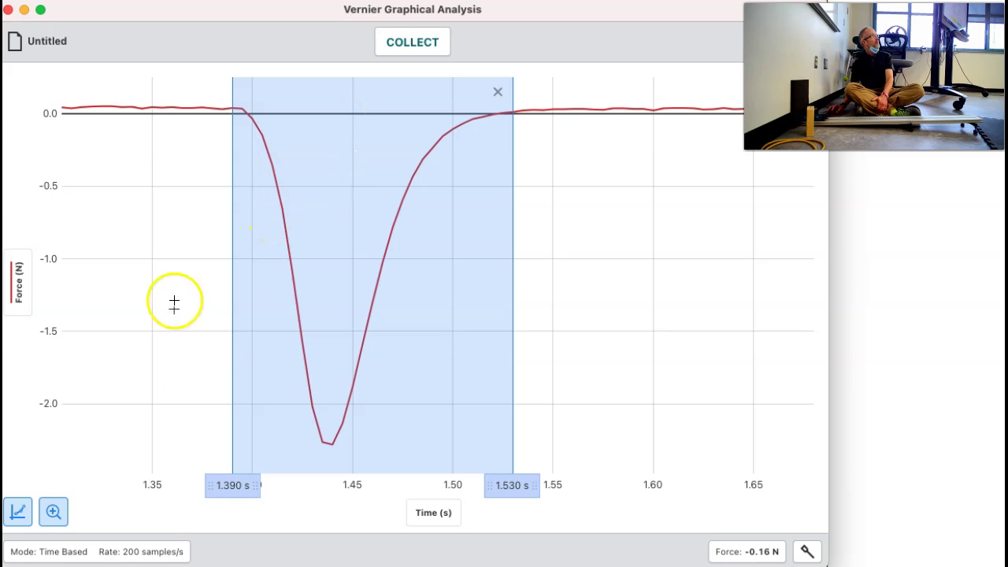
Show statistics for that dip and start collecting a new run.
{"action": "left_click", "coordinate": [19, 512]}
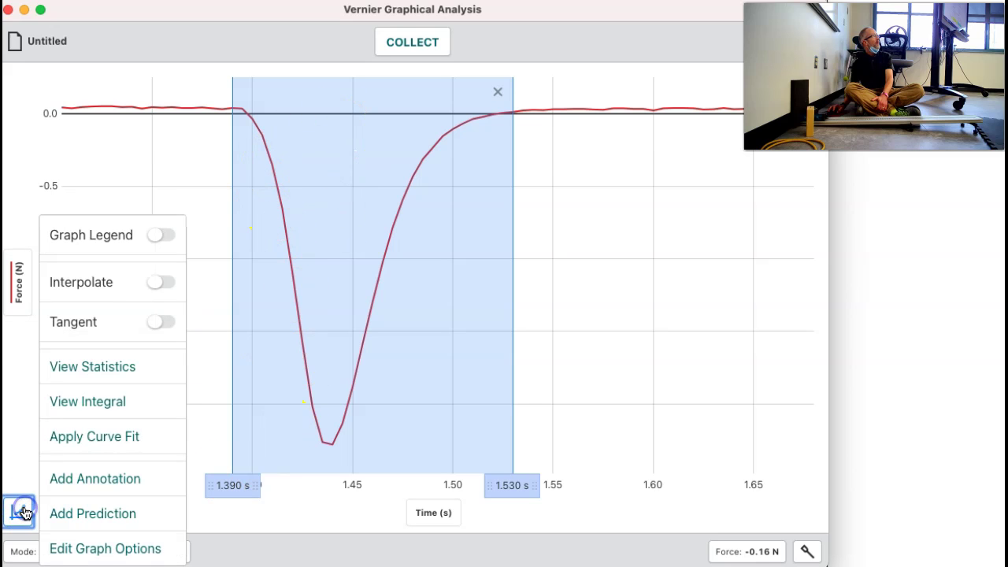
{"action": "left_click", "coordinate": [79, 368]}
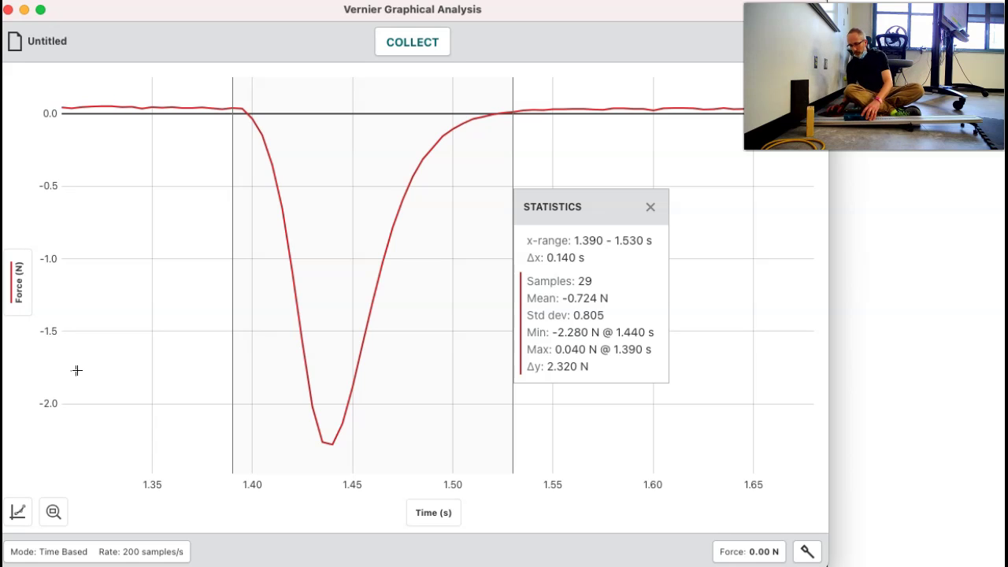
{"action": "left_click", "coordinate": [394, 92]}
{"action": "left_click", "coordinate": [438, 42]}
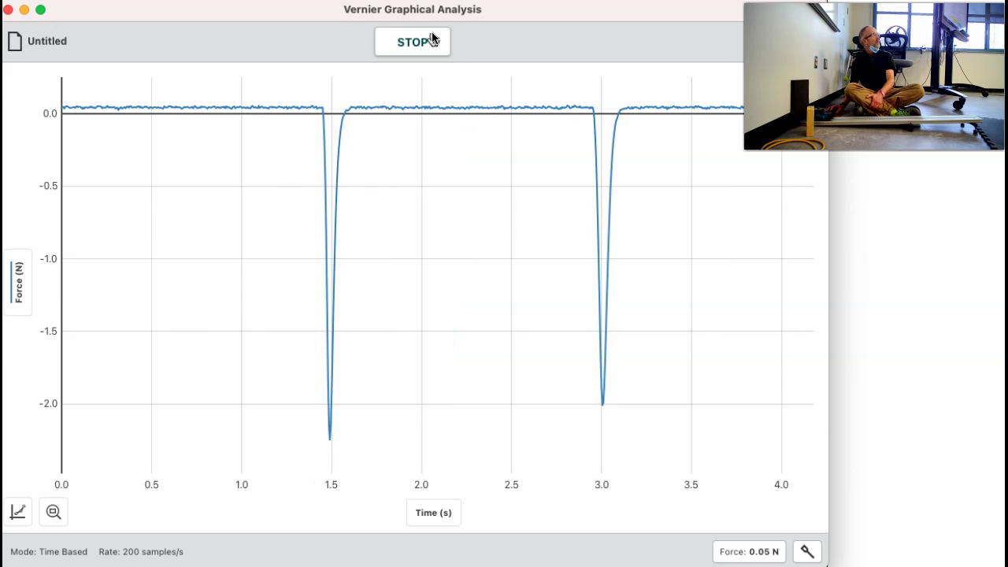
Zoom into the blue run's first dip and select 1.450–1.575 s.
{"action": "mouse_move", "coordinate": [317, 135]}
{"action": "left_mouse_down"}
{"action": "mouse_move", "coordinate": [241, 134]}
{"action": "mouse_move", "coordinate": [248, 112]}
{"action": "mouse_move", "coordinate": [317, 118]}
{"action": "left_mouse_up"}
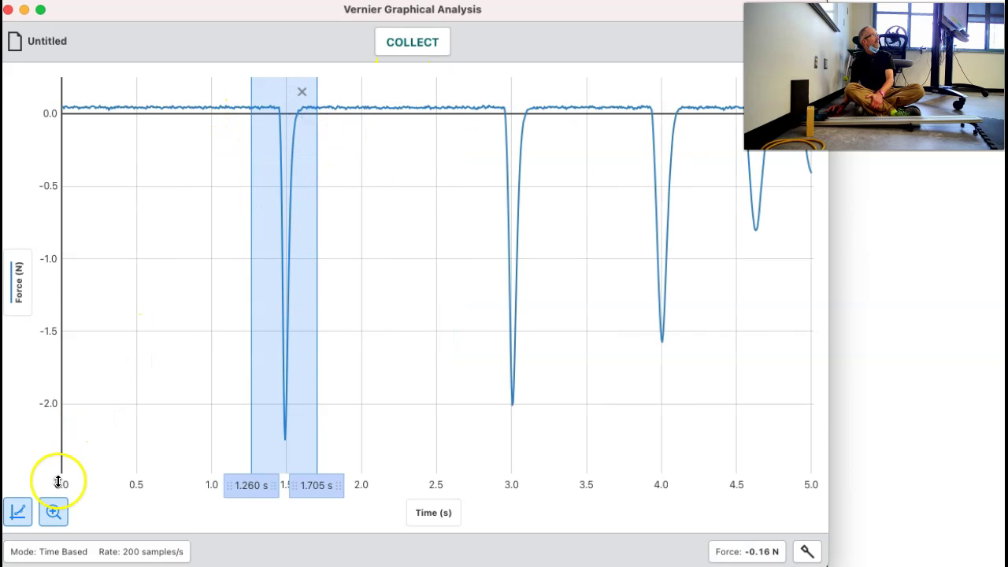
{"action": "left_click", "coordinate": [54, 512]}
{"action": "left_click_drag", "start_coordinate": [379, 102], "coordinate": [594, 99]}
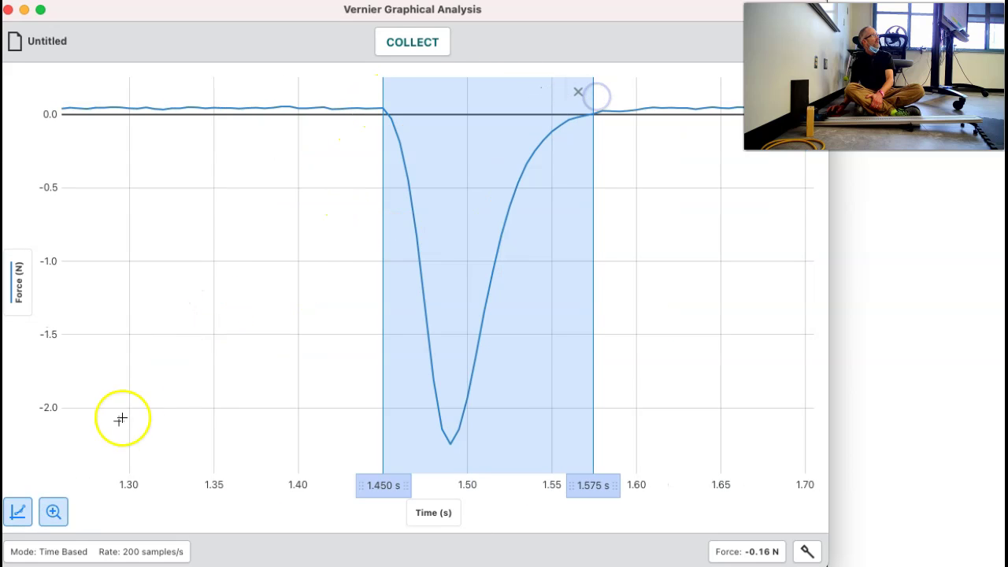
Show statistics for that dip, then record and stop a fresh run.
{"action": "left_click", "coordinate": [19, 512]}
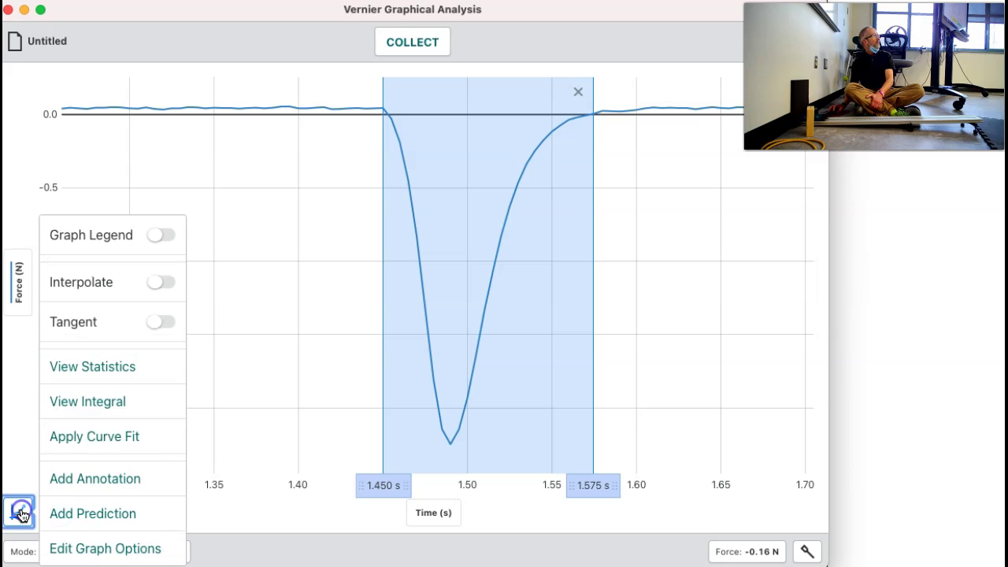
{"action": "left_click", "coordinate": [74, 369]}
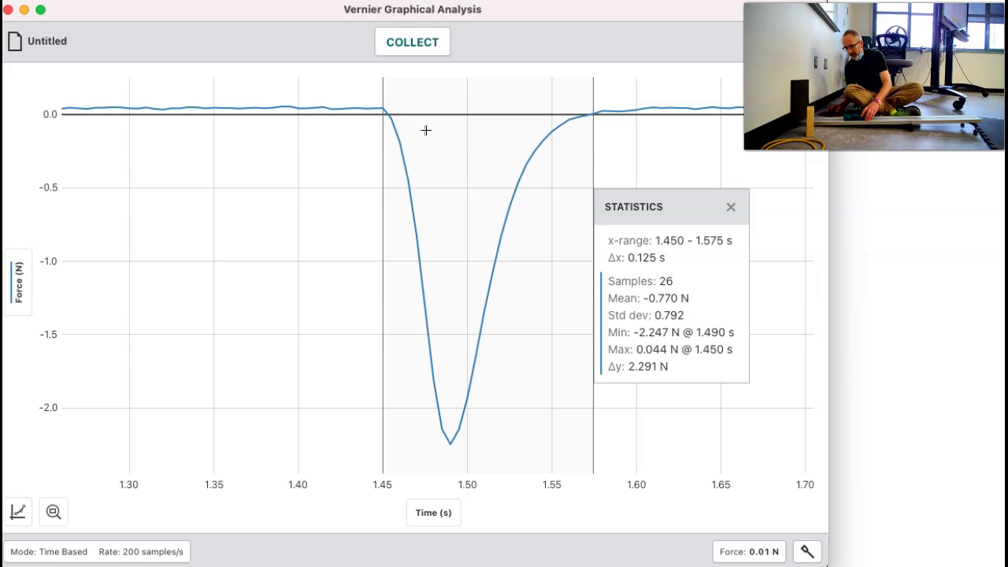
{"action": "left_click", "coordinate": [432, 43]}
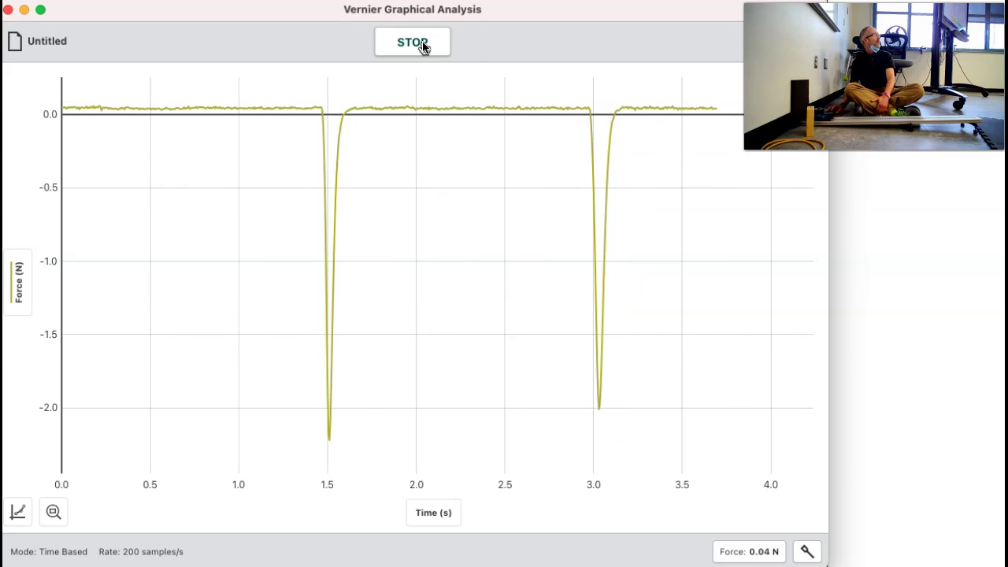
{"action": "left_click", "coordinate": [412, 63]}
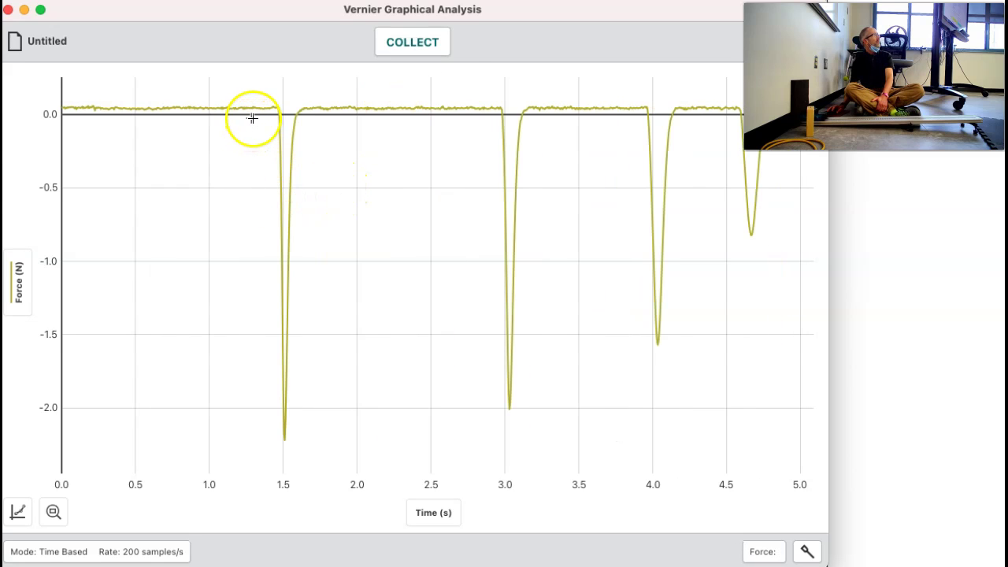
Zoom into the yellow run's first dip and select 1.470–1.600 s.
{"action": "left_click", "coordinate": [260, 115]}
{"action": "left_click_drag", "start_coordinate": [259, 115], "coordinate": [306, 119]}
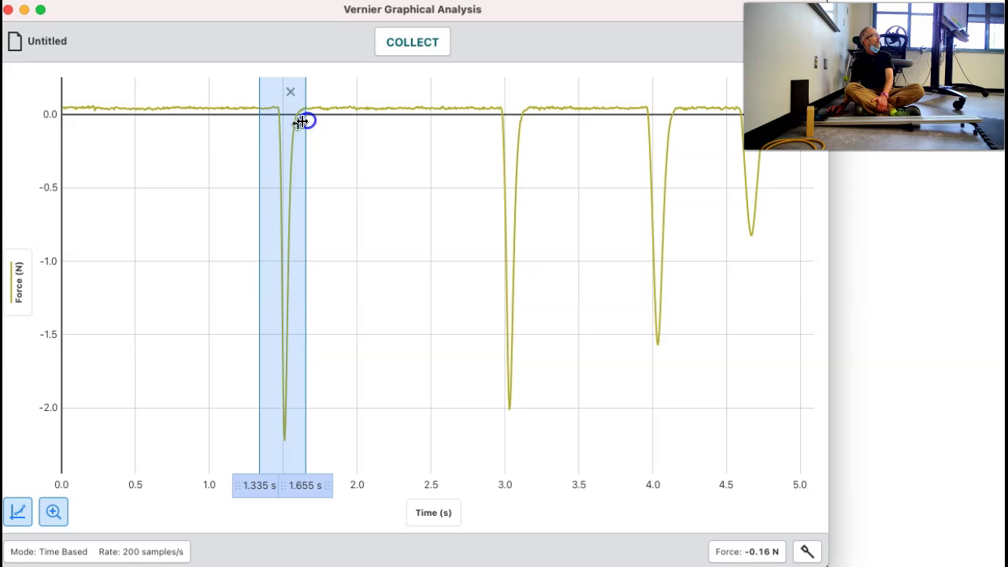
{"action": "left_click", "coordinate": [53, 512]}
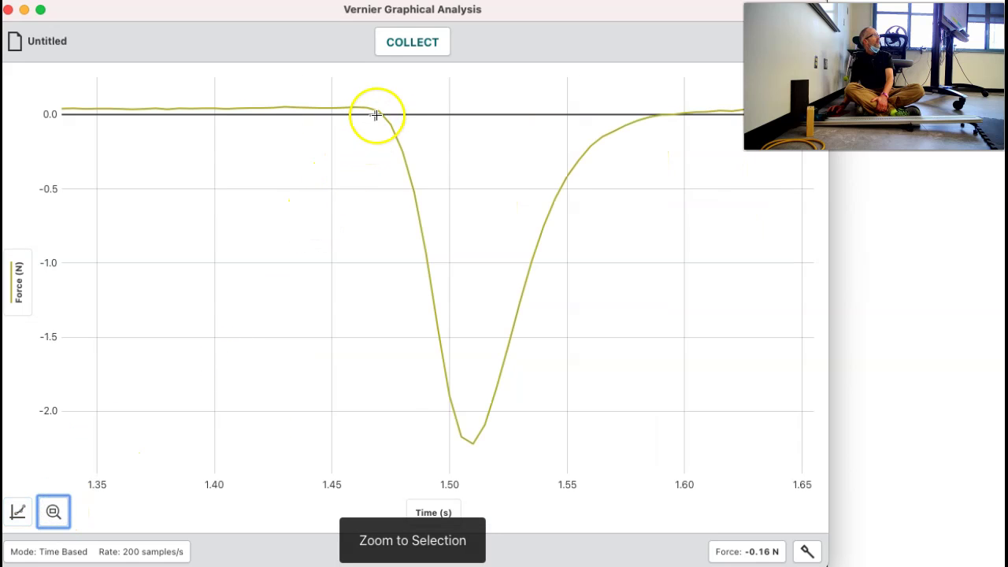
{"action": "left_click_drag", "start_coordinate": [379, 113], "coordinate": [687, 126]}
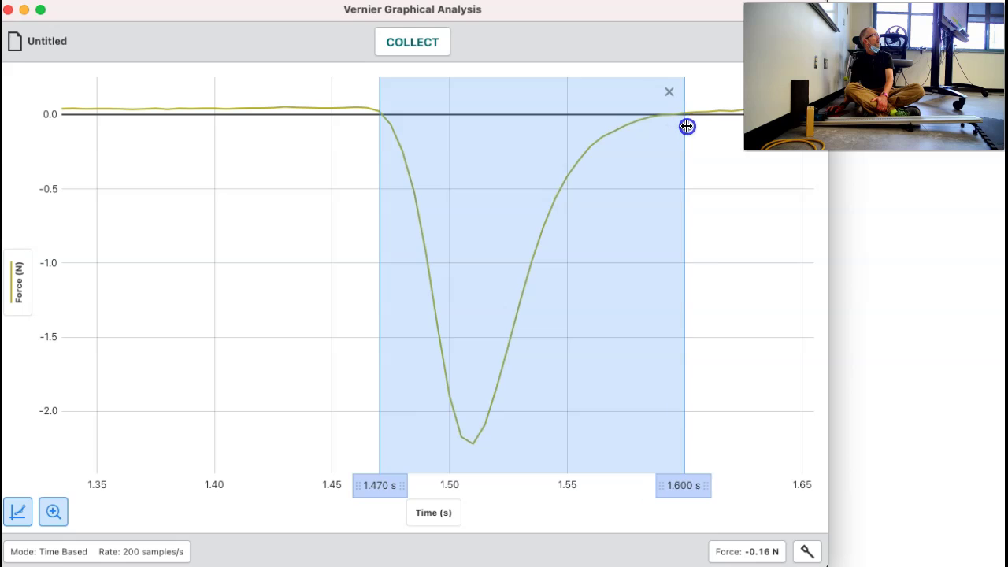
Show statistics for that dip and start collecting a new run.
{"action": "left_click", "coordinate": [21, 520]}
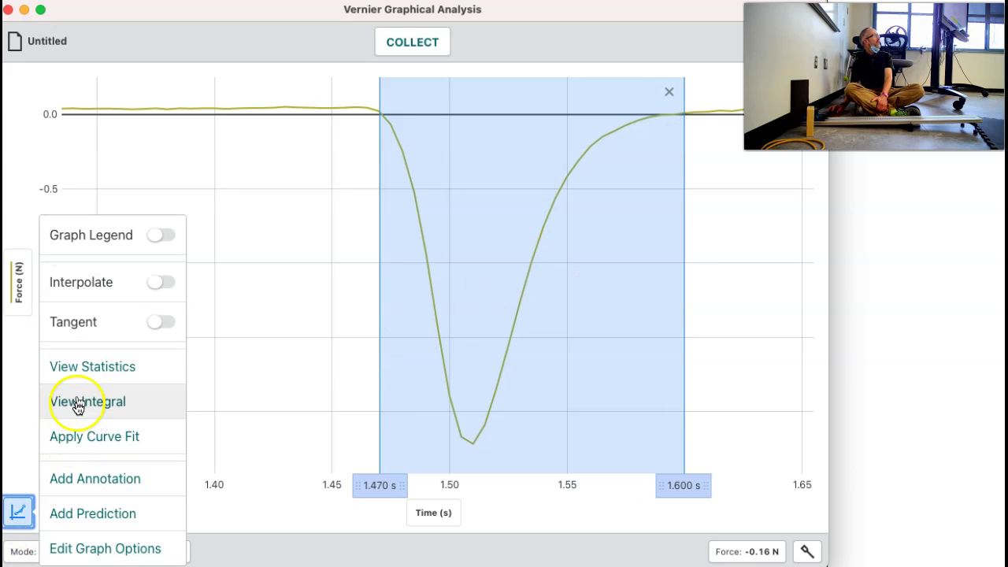
{"action": "left_click", "coordinate": [83, 367]}
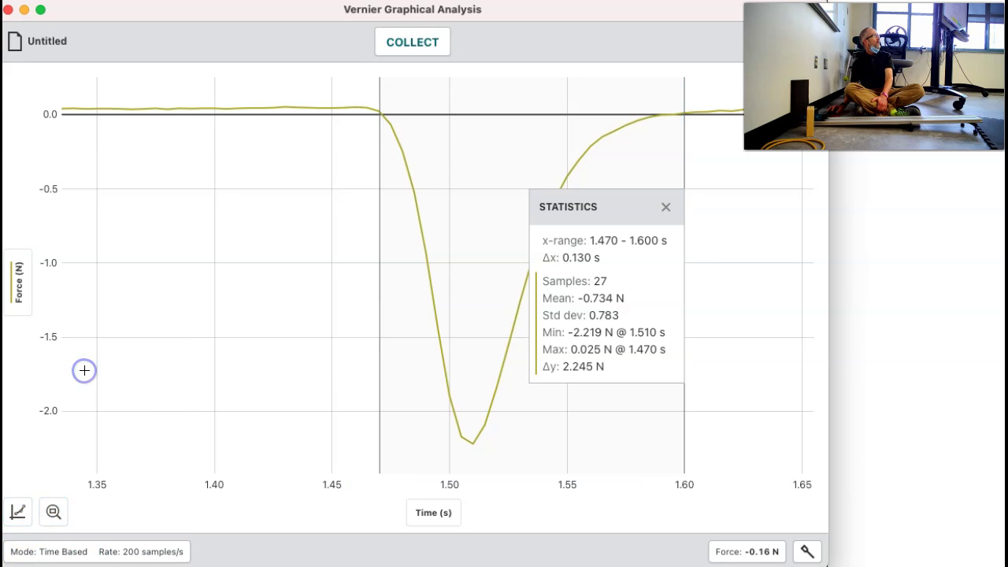
{"action": "left_click", "coordinate": [260, 336]}
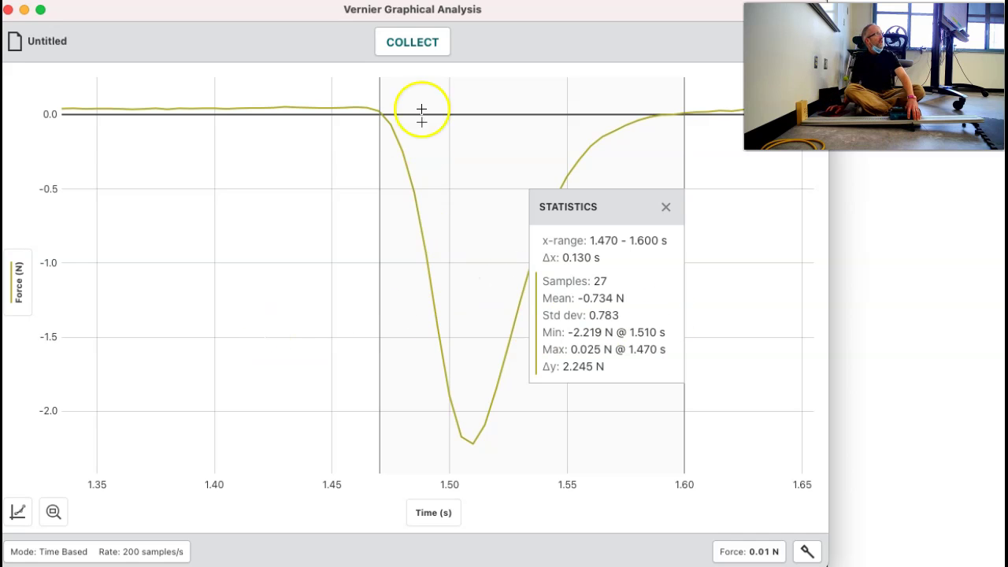
{"action": "left_click", "coordinate": [406, 53]}
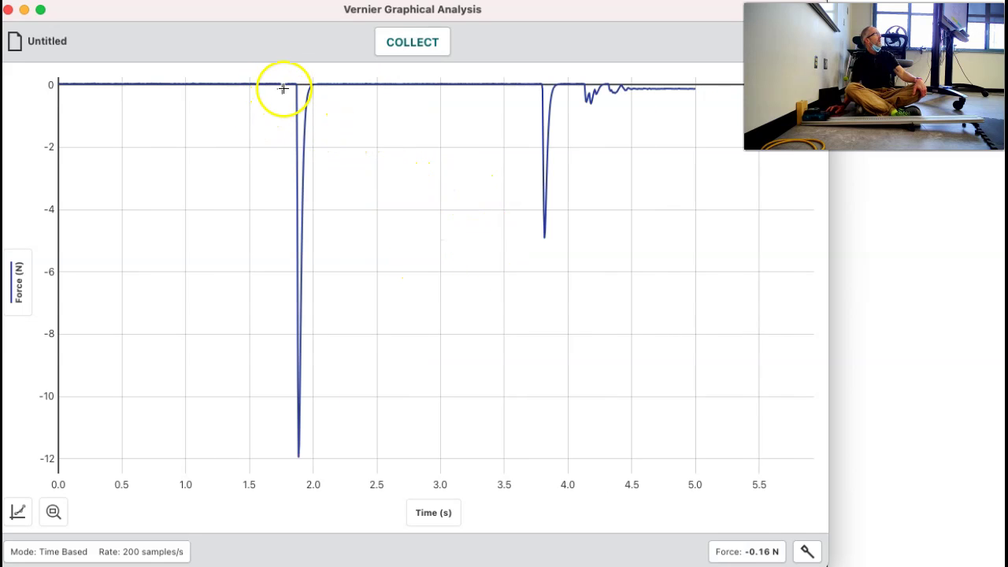
Zoom into the −12 N dip and select 1.870–2.000 s.
{"action": "left_click_drag", "start_coordinate": [287, 85], "coordinate": [321, 92]}
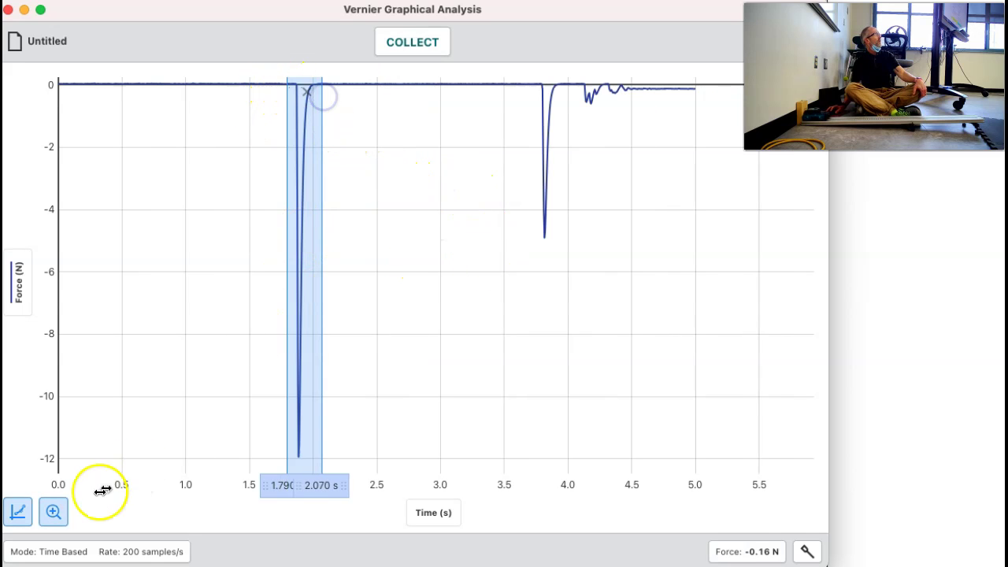
{"action": "left_click", "coordinate": [56, 511]}
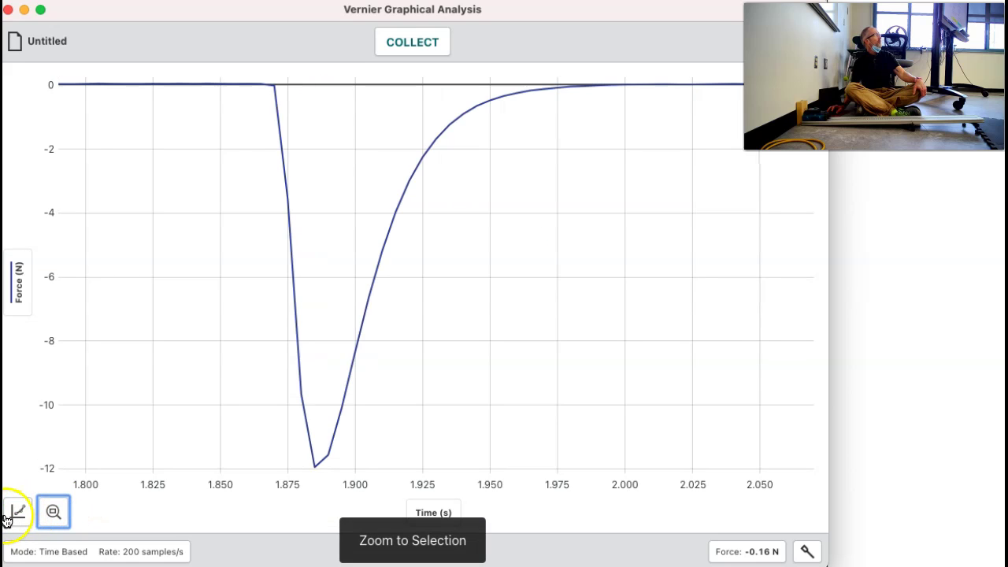
{"action": "left_click_drag", "start_coordinate": [272, 88], "coordinate": [624, 92]}
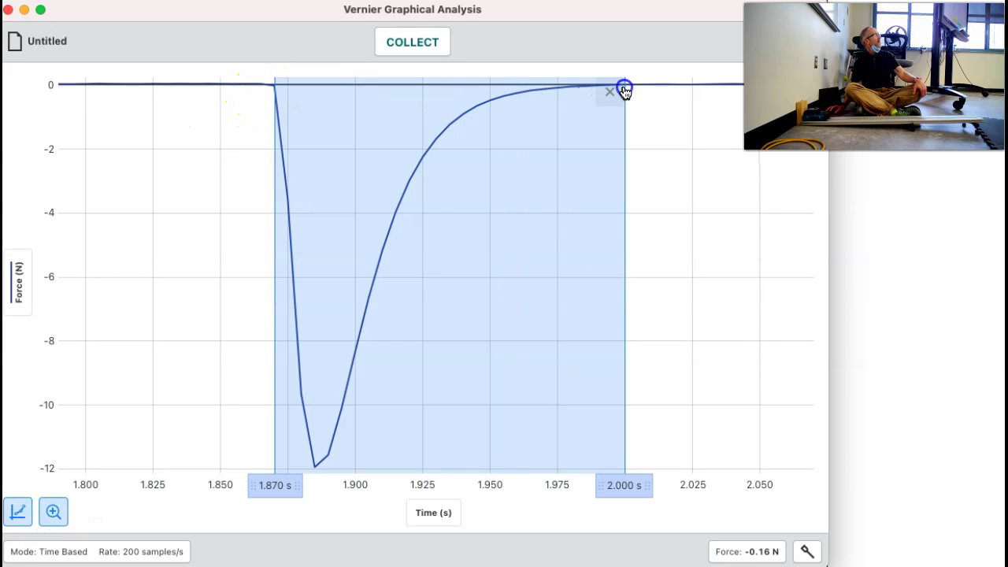
Show statistics for that dip and start collecting a new run.
{"action": "left_click", "coordinate": [18, 511]}
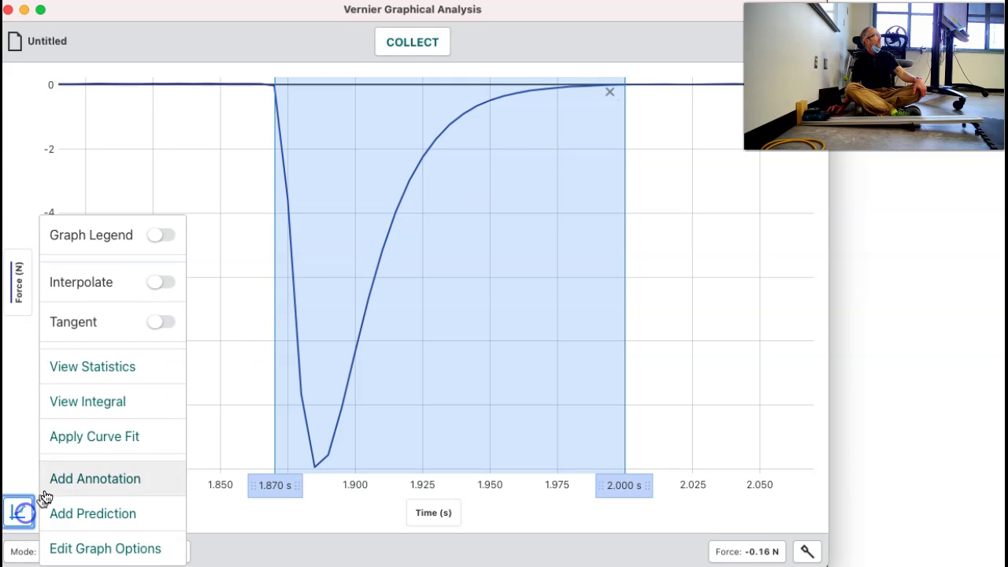
{"action": "left_click", "coordinate": [108, 367]}
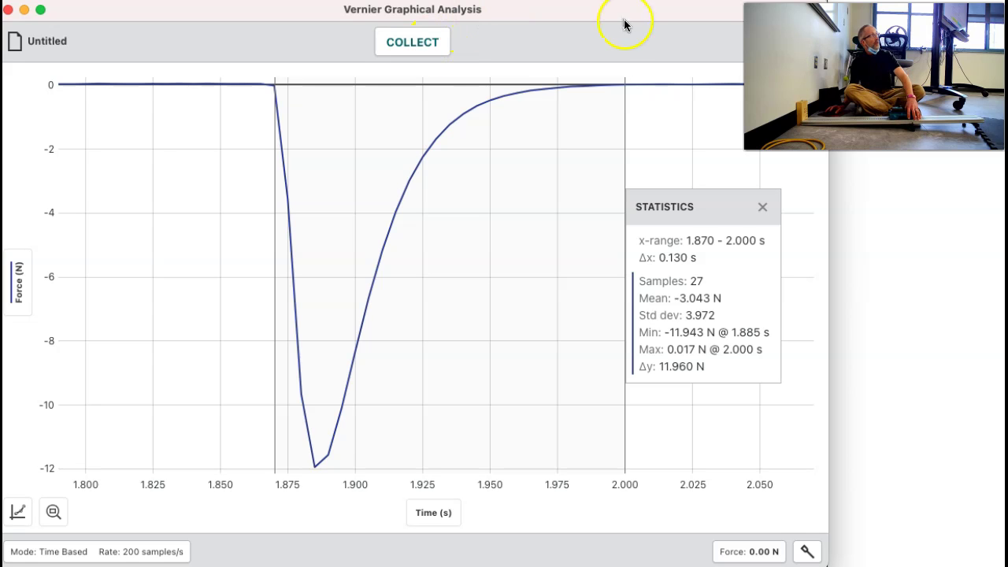
{"action": "left_click", "coordinate": [427, 46]}
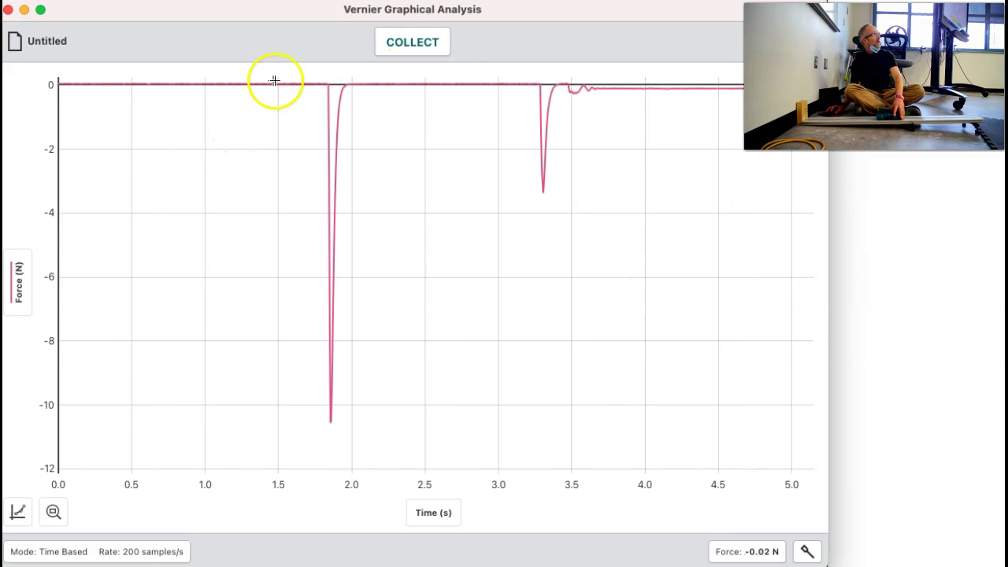
Show statistics for the pink run's 1.840–1.960 s dip, then start another run.
{"action": "left_click_drag", "start_coordinate": [315, 88], "coordinate": [600, 92]}
{"action": "left_click", "coordinate": [53, 510]}
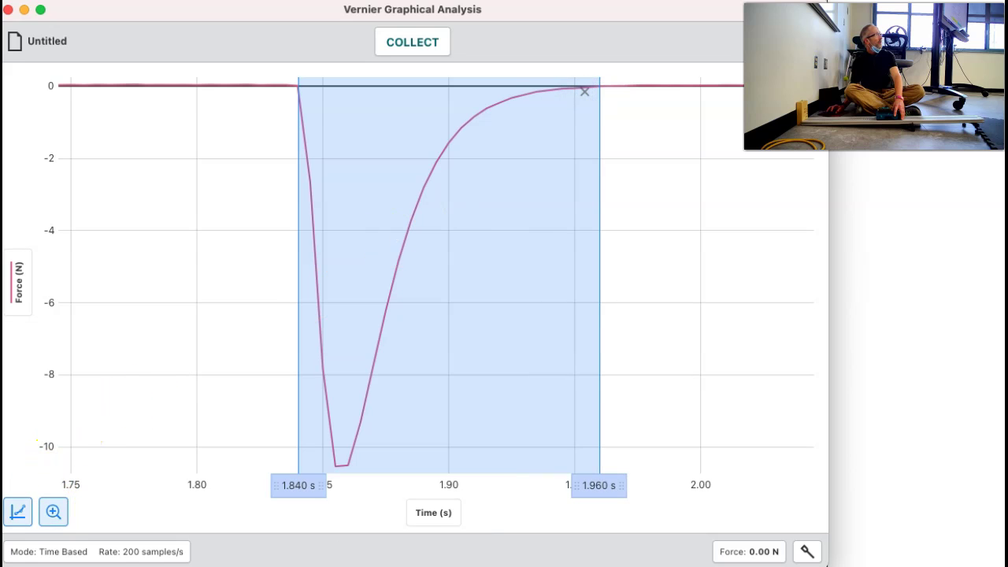
{"action": "left_click", "coordinate": [18, 513]}
{"action": "left_click", "coordinate": [63, 366]}
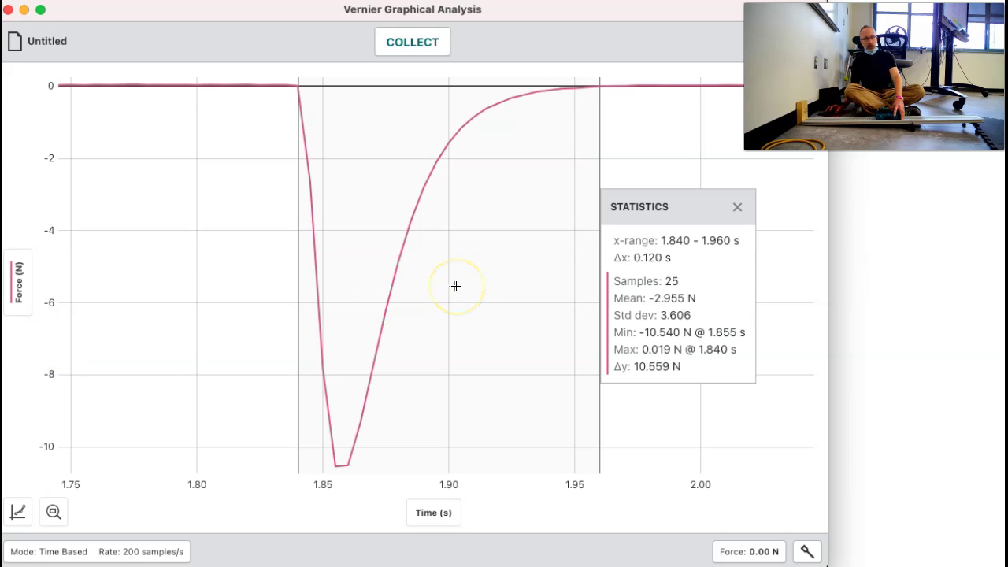
{"action": "left_click", "coordinate": [415, 43]}
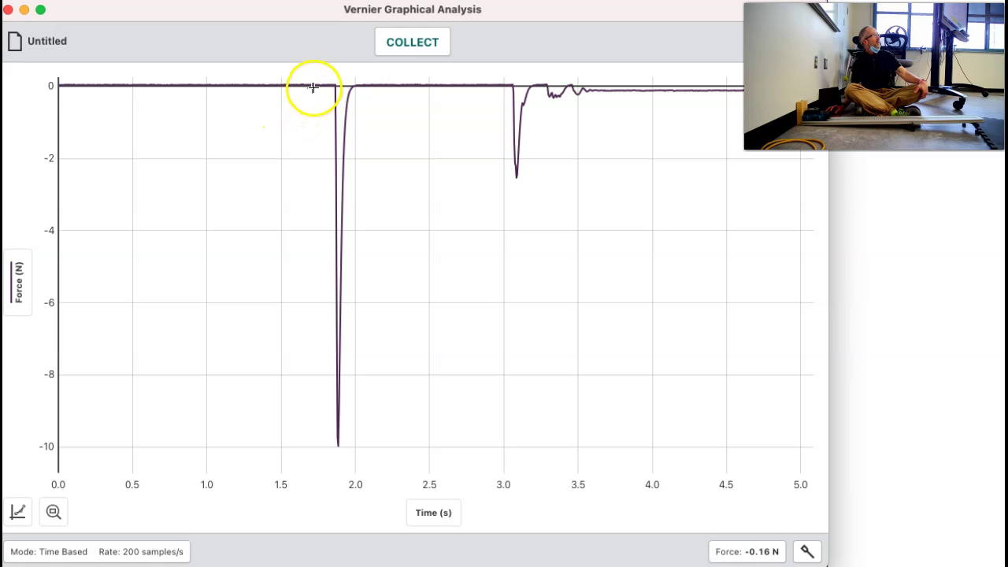
Zoom in on the large force dip and select the 1.865–2.000 s range.
{"action": "left_click_drag", "start_coordinate": [312, 88], "coordinate": [378, 94]}
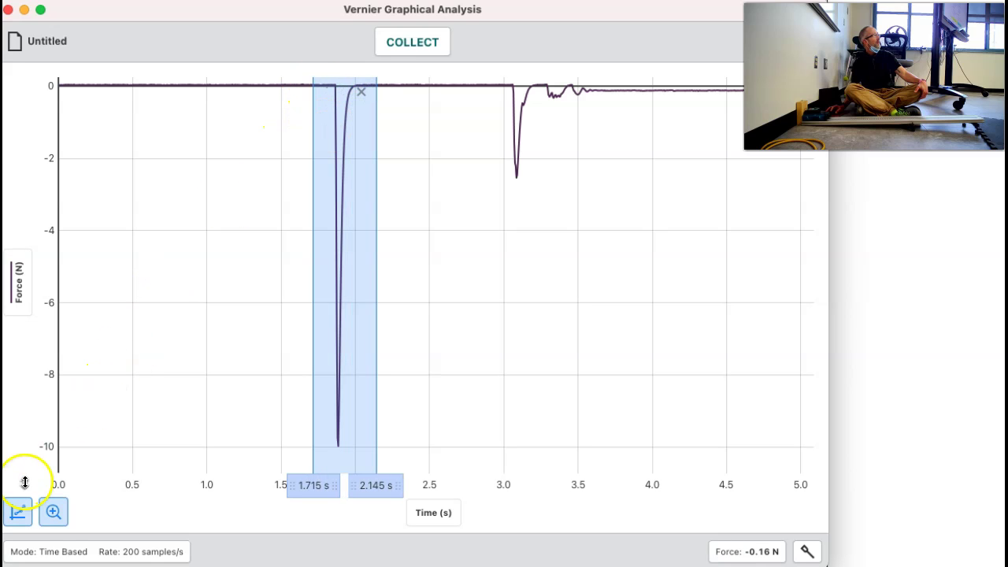
{"action": "left_click", "coordinate": [53, 512]}
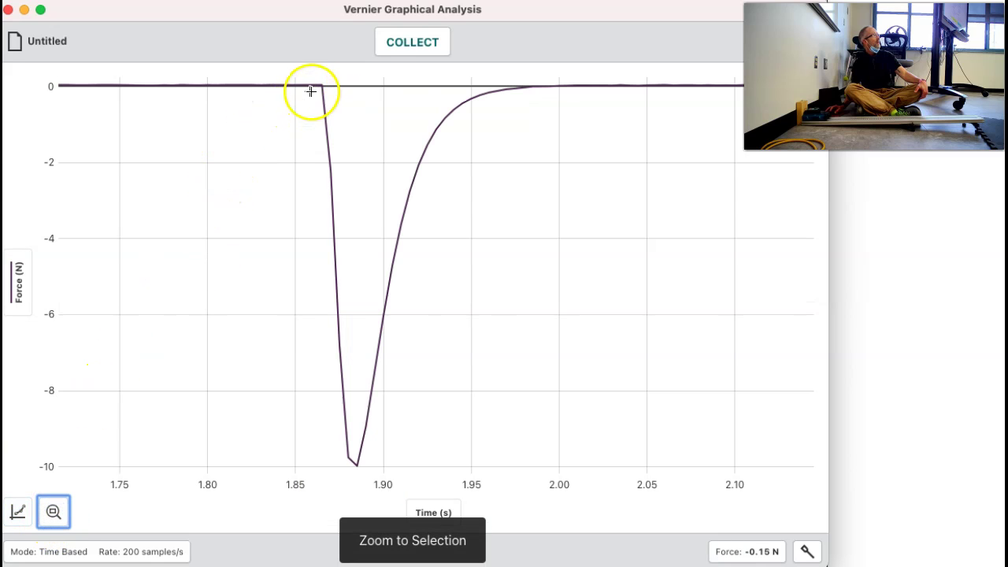
{"action": "left_click_drag", "start_coordinate": [320, 84], "coordinate": [558, 92]}
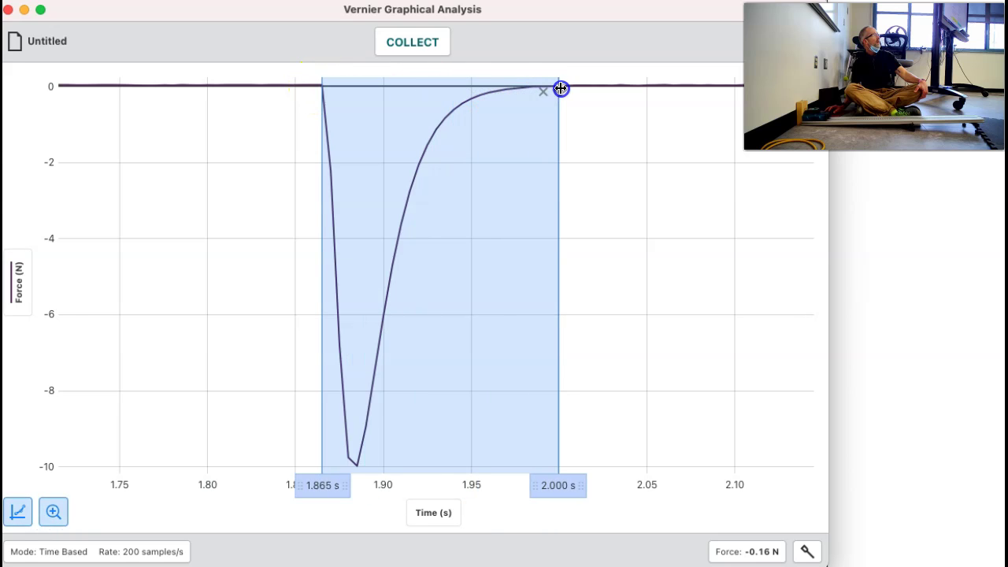
Show statistics for the selected impulse, then start recording a new force run.
{"action": "left_click", "coordinate": [17, 512]}
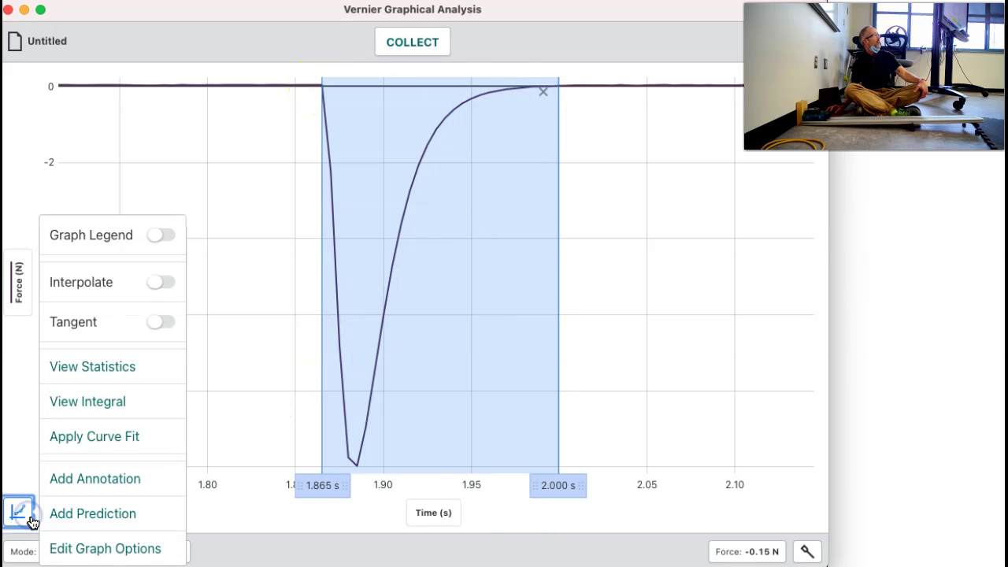
{"action": "left_click", "coordinate": [83, 367]}
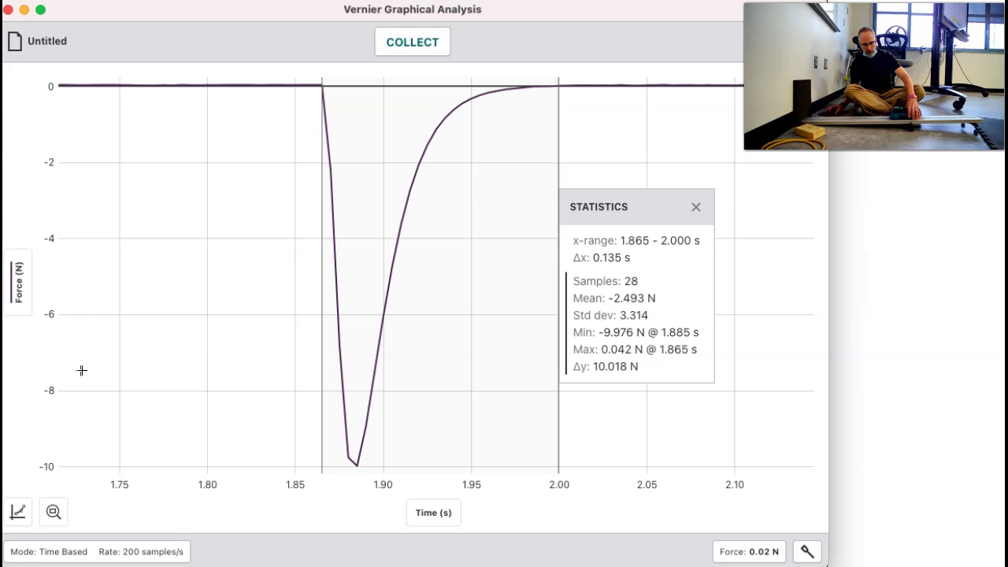
{"action": "left_click", "coordinate": [401, 41]}
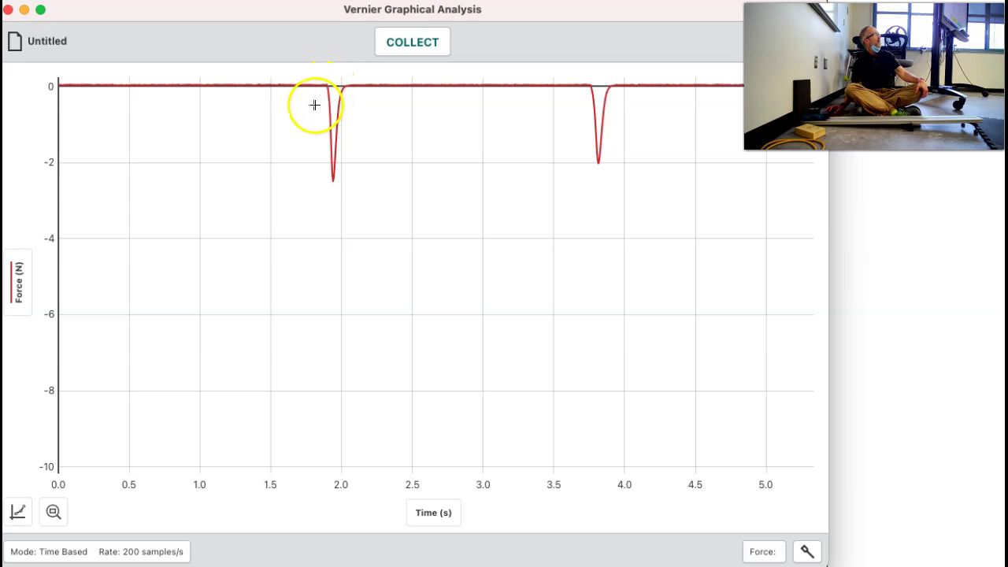
Zoom in on the first force dip and select 1.895–2.045 s.
{"action": "left_click_drag", "start_coordinate": [311, 95], "coordinate": [359, 98]}
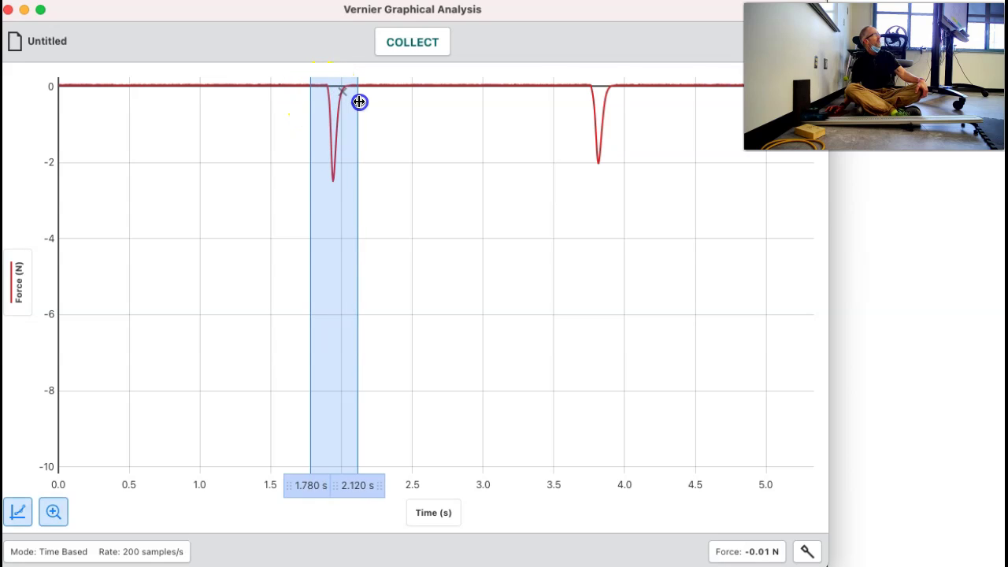
{"action": "left_click", "coordinate": [52, 512]}
{"action": "left_click_drag", "start_coordinate": [316, 105], "coordinate": [646, 134]}
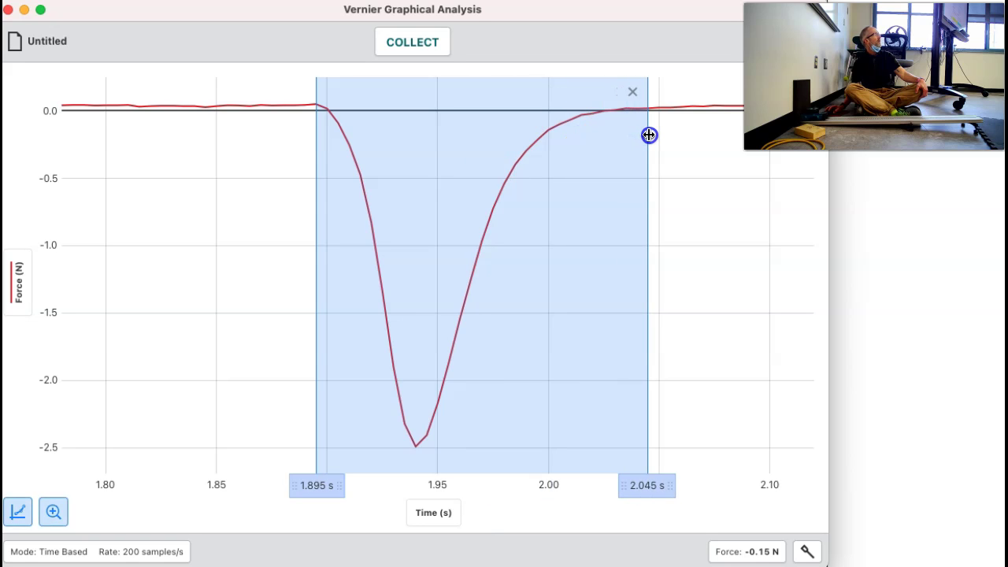
Display statistics for the selected dip, then start another force run.
{"action": "left_click", "coordinate": [18, 512]}
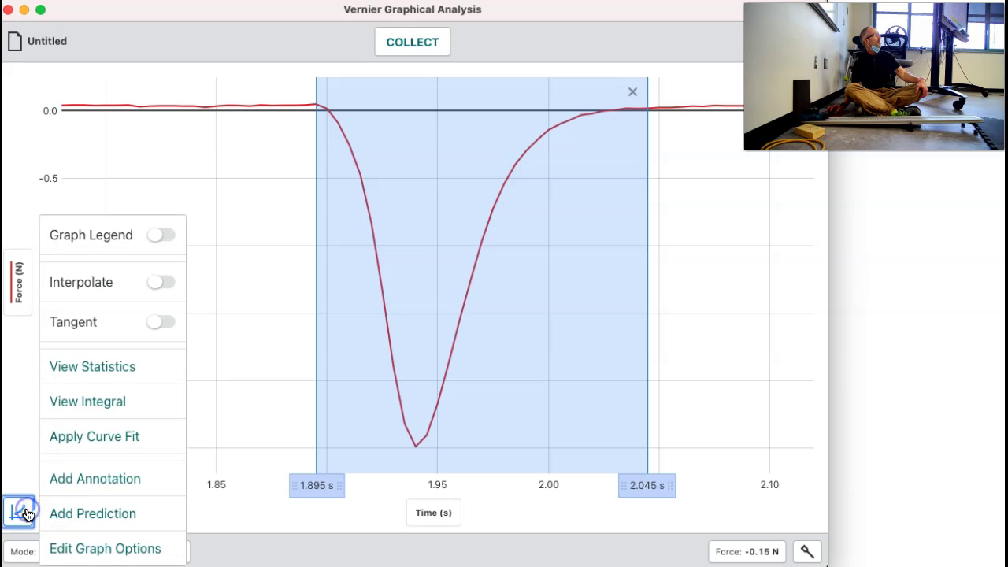
{"action": "left_click", "coordinate": [66, 368]}
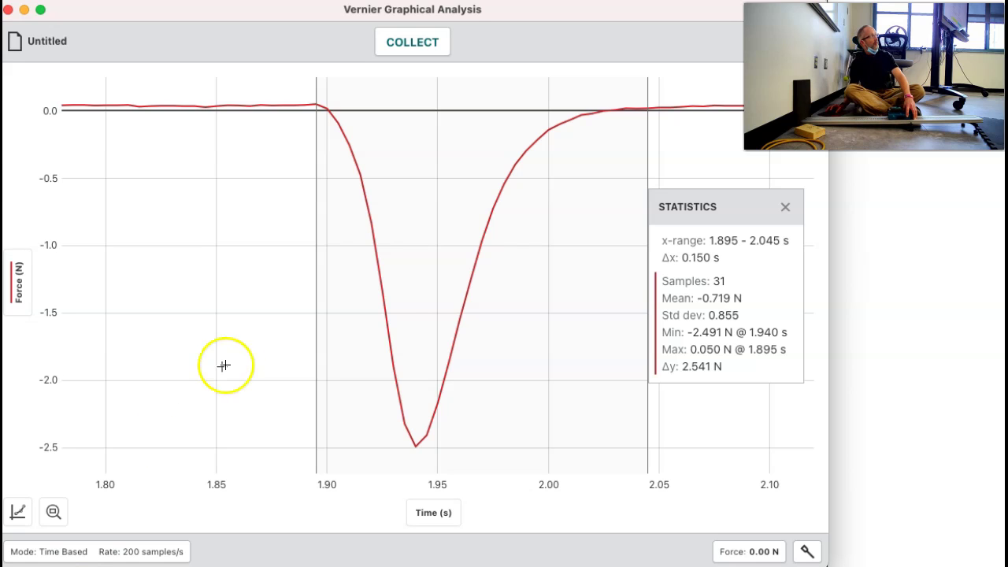
{"action": "left_click", "coordinate": [400, 54]}
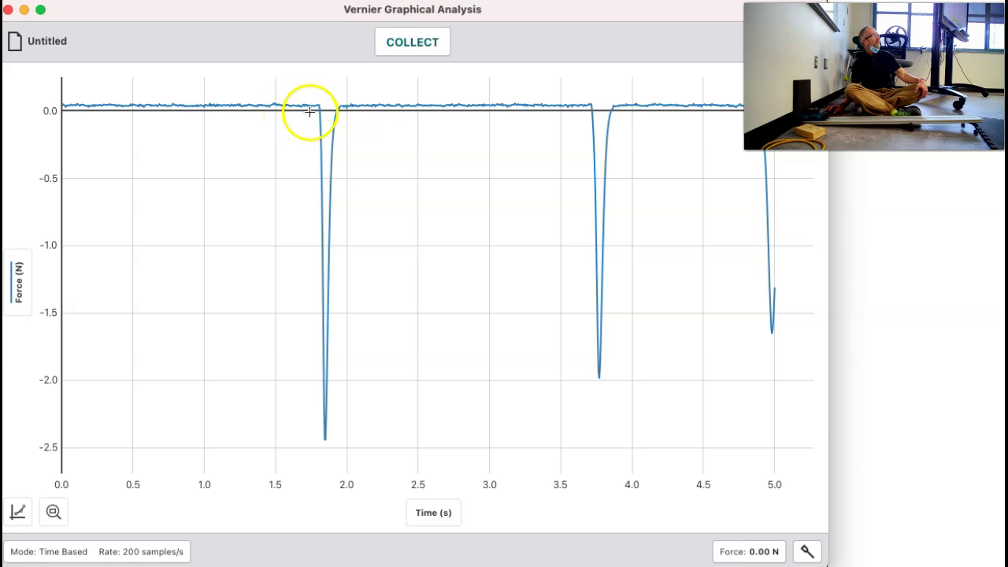
Zoom in on the blue run's first dip and select 1.805–1.940 s.
{"action": "left_click_drag", "start_coordinate": [332, 110], "coordinate": [362, 110]}
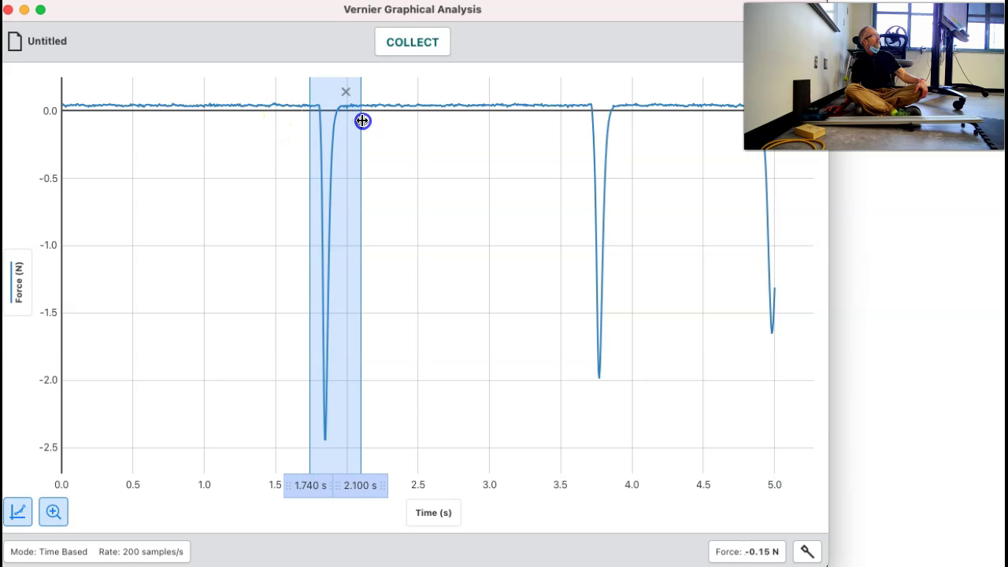
{"action": "left_click", "coordinate": [55, 510]}
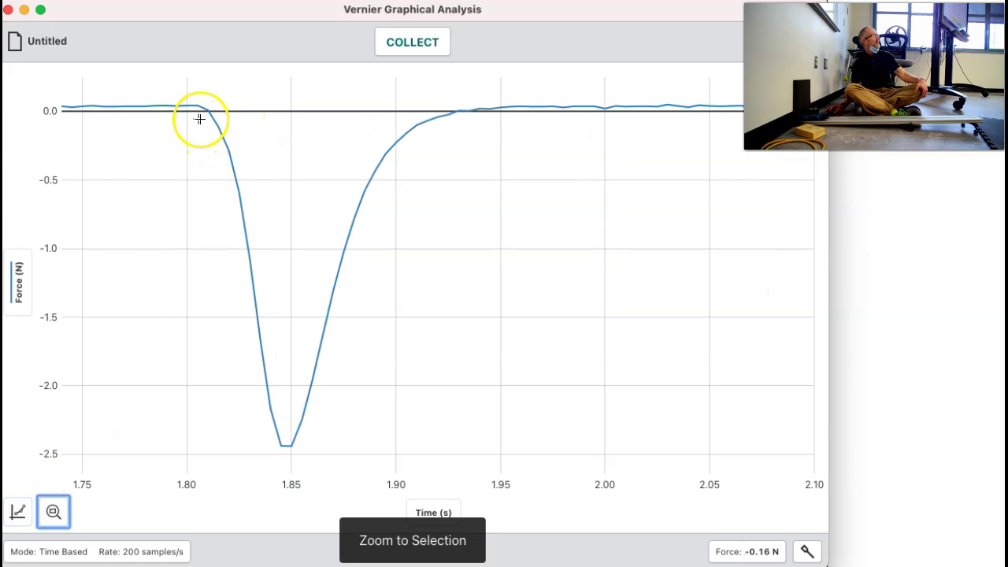
{"action": "left_click_drag", "start_coordinate": [198, 110], "coordinate": [478, 124]}
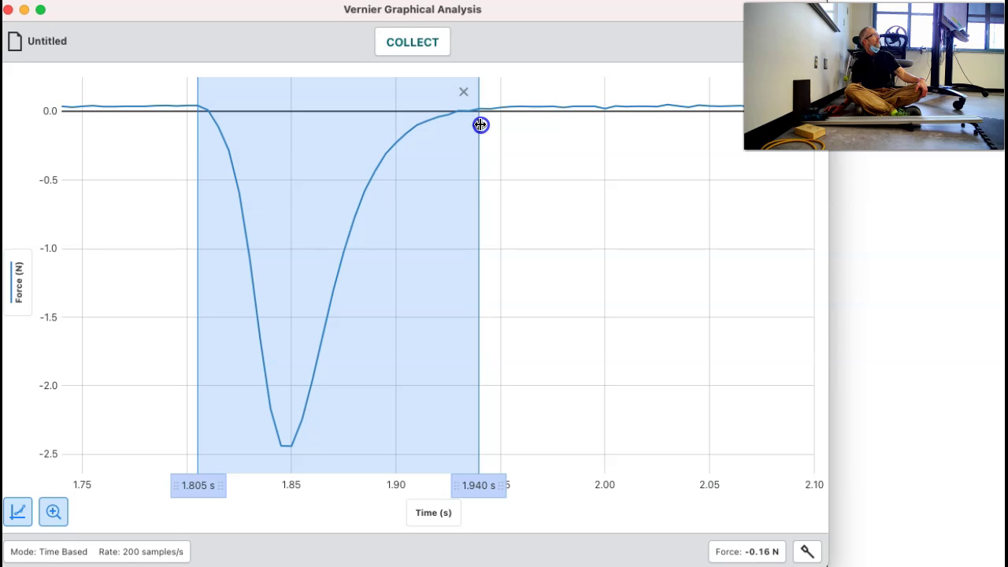
Show statistics for the 1.805–1.940 s dip, then begin recording again.
{"action": "left_click", "coordinate": [17, 512]}
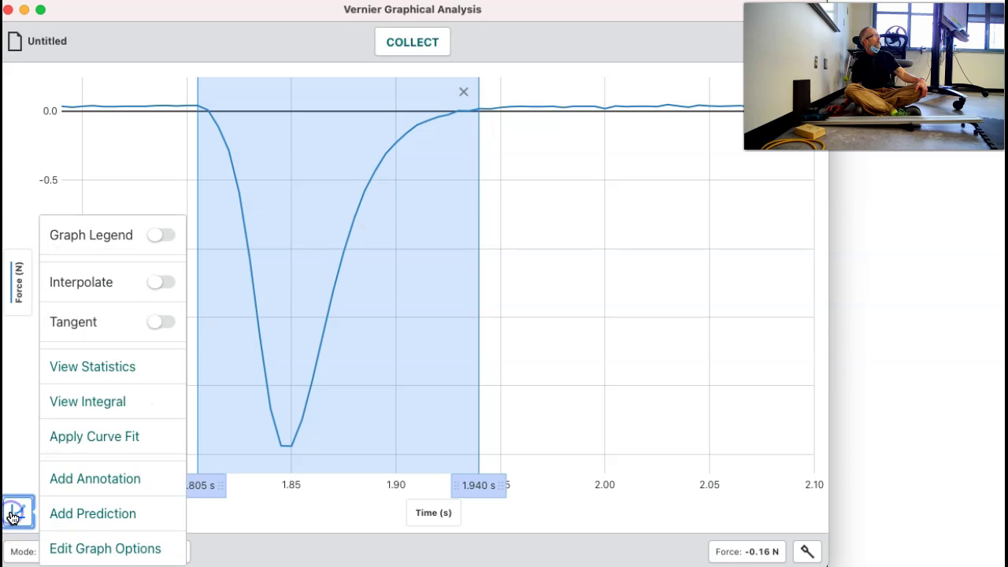
{"action": "left_click", "coordinate": [79, 366]}
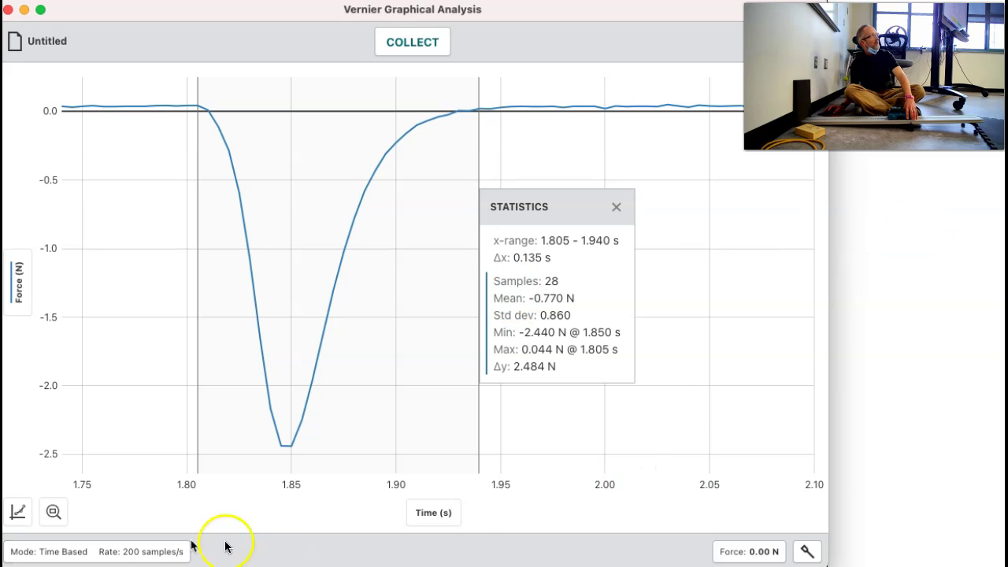
{"action": "left_click", "coordinate": [404, 47]}
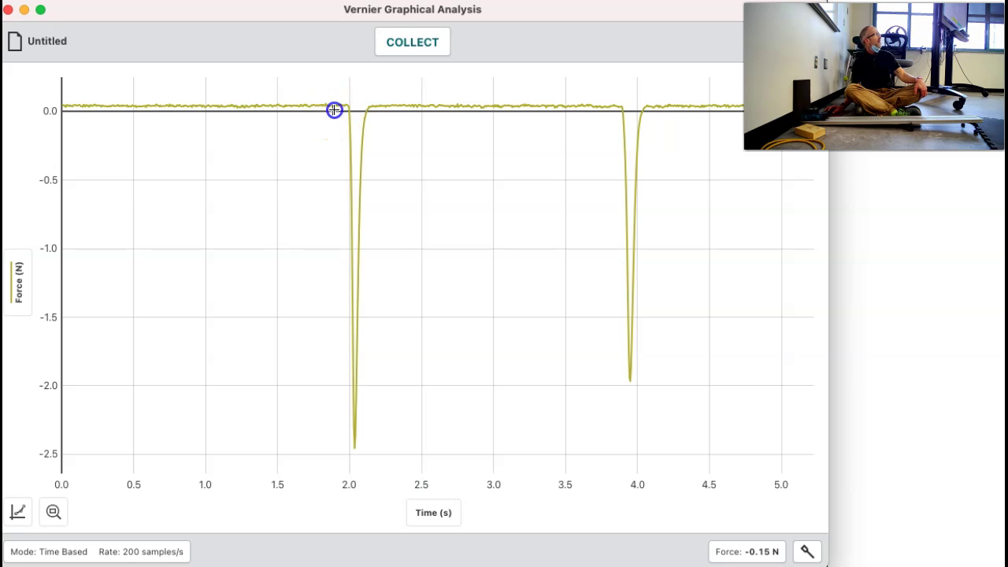
Zoom in on the first spike and select 1.995–2.125 s.
{"action": "left_click_drag", "start_coordinate": [334, 111], "coordinate": [397, 122]}
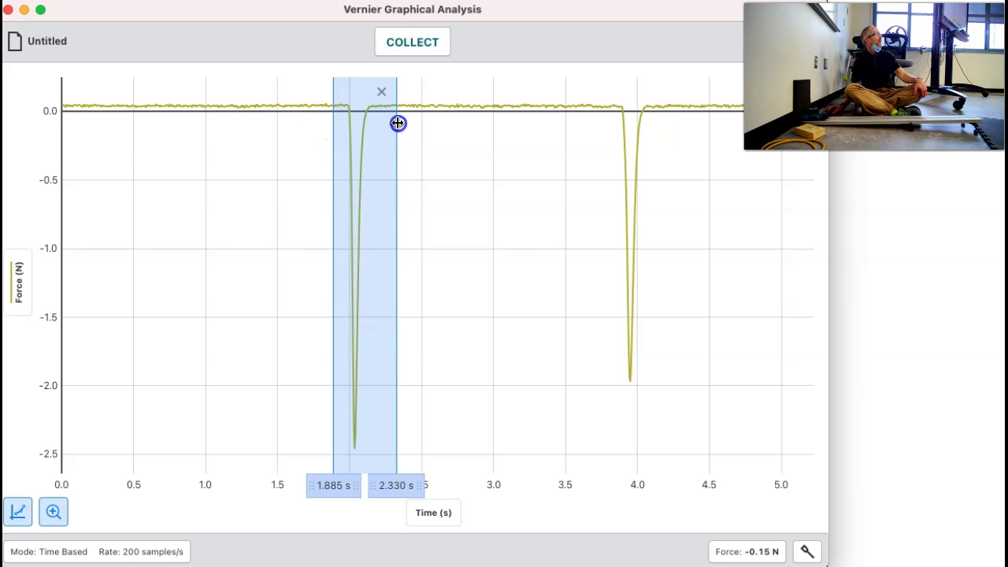
{"action": "left_click", "coordinate": [54, 511]}
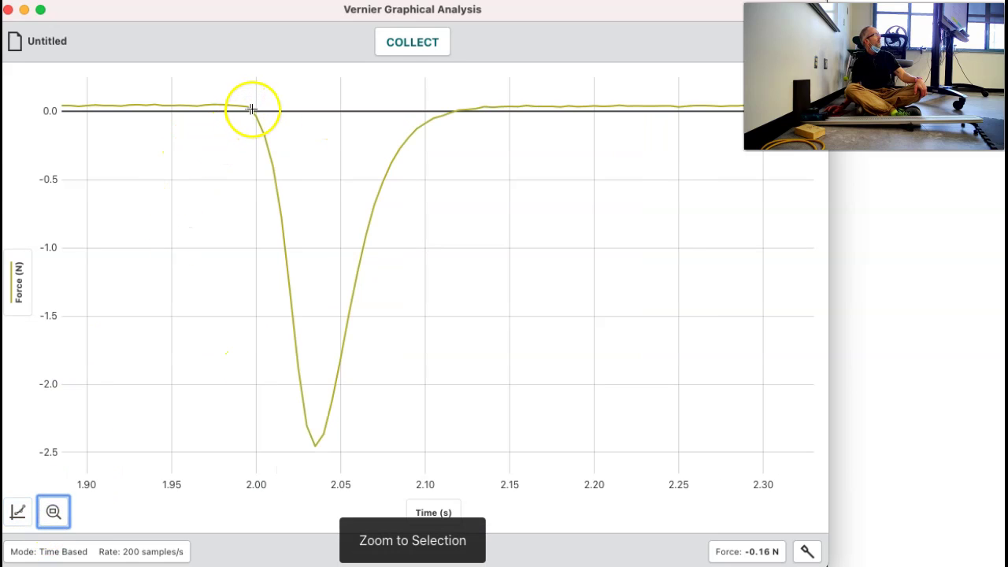
{"action": "left_click_drag", "start_coordinate": [248, 111], "coordinate": [469, 114]}
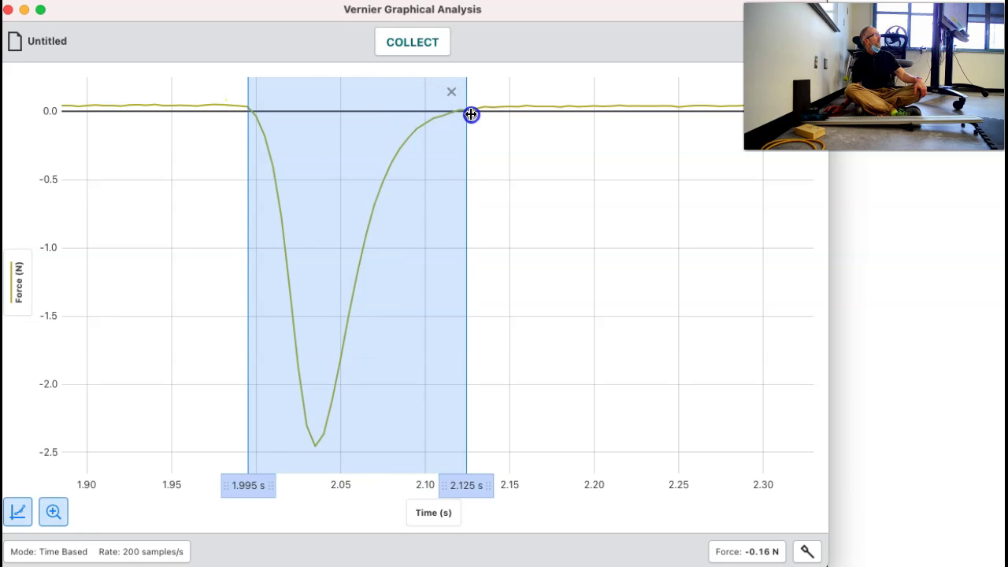
Show the spike's statistics, then record a new 5 s force run.
{"action": "left_click", "coordinate": [17, 512]}
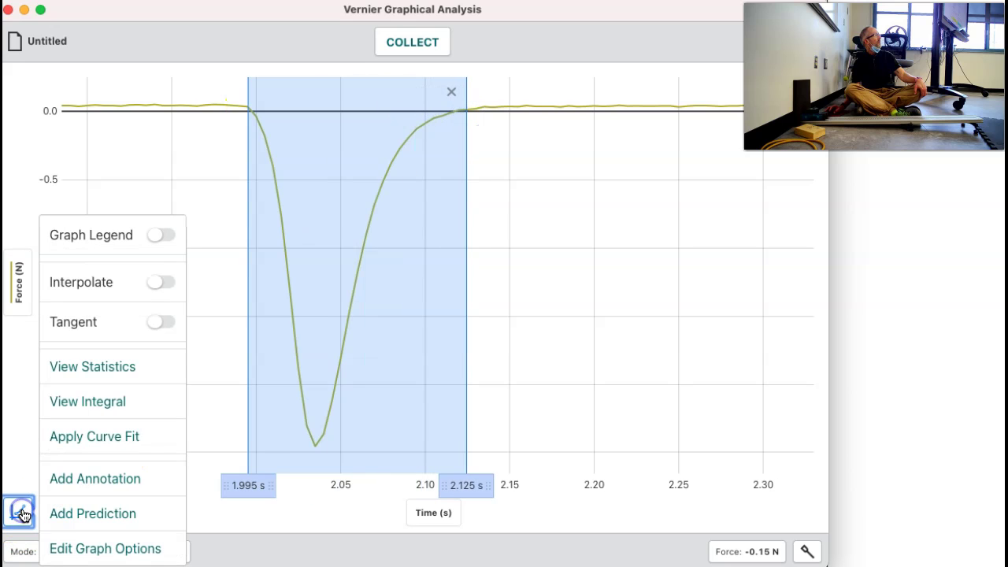
{"action": "left_click", "coordinate": [55, 368]}
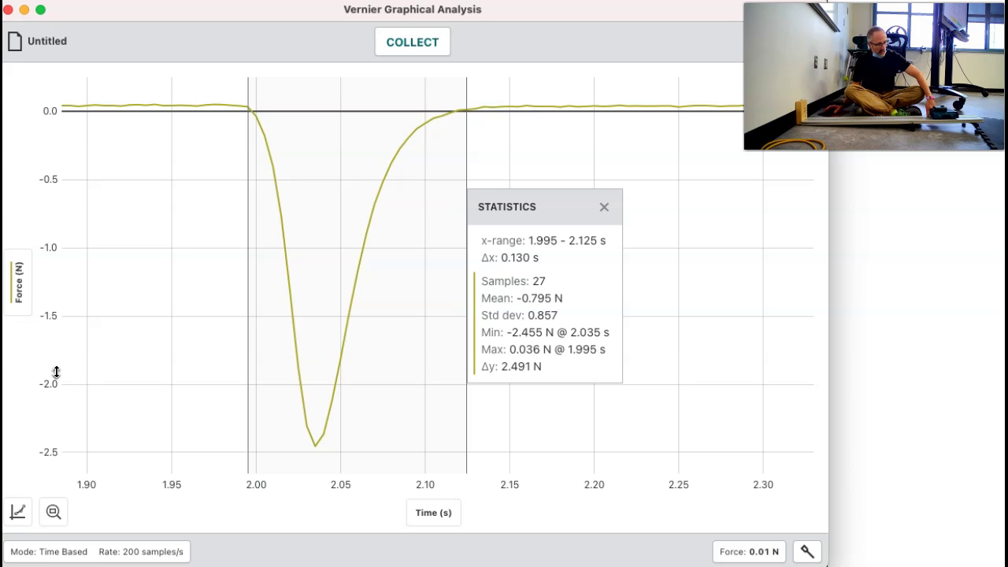
{"action": "left_click", "coordinate": [399, 45]}
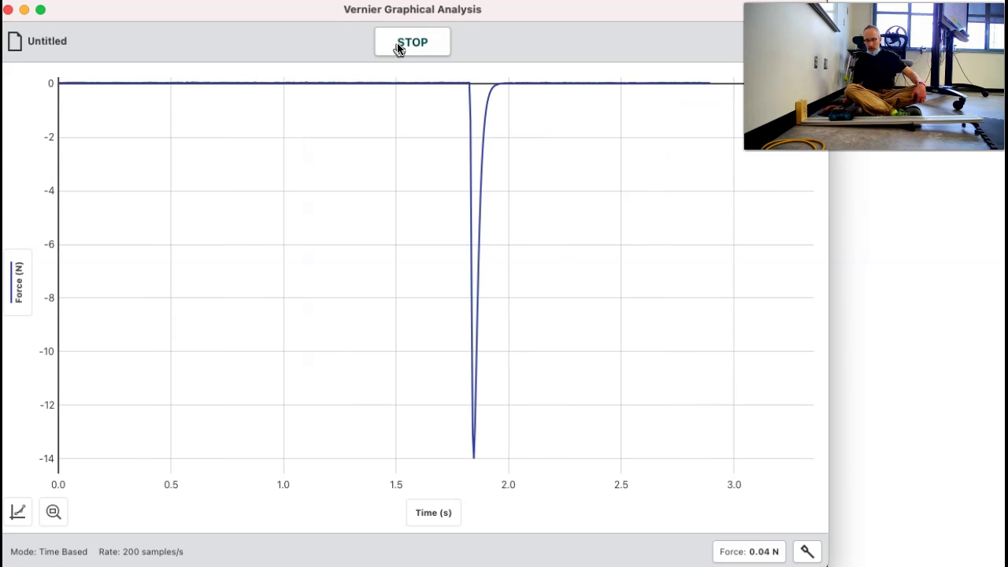
{"action": "left_click", "coordinate": [398, 49]}
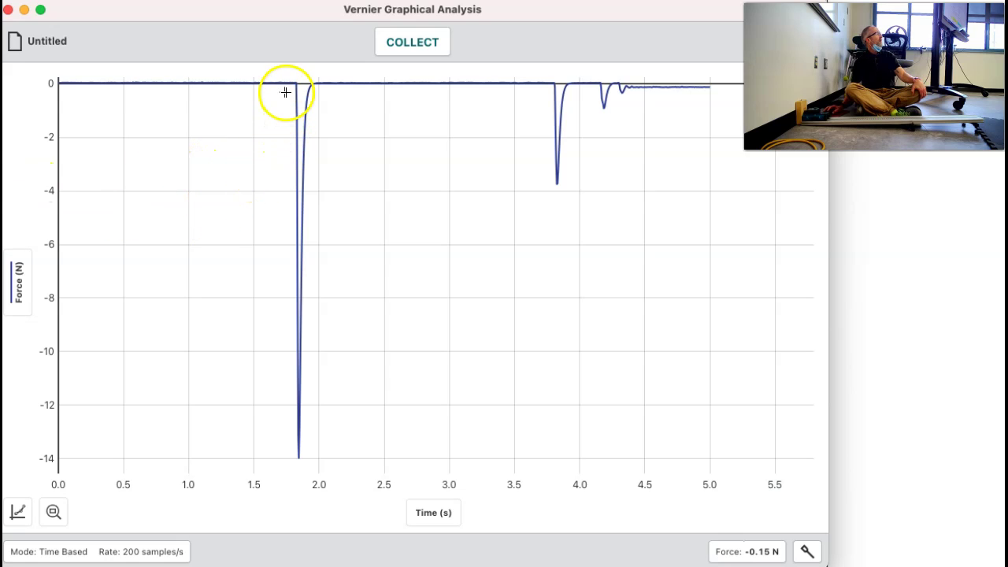
Zoom in on the tall spike and select 1.820–1.955 s.
{"action": "left_click_drag", "start_coordinate": [285, 85], "coordinate": [345, 94]}
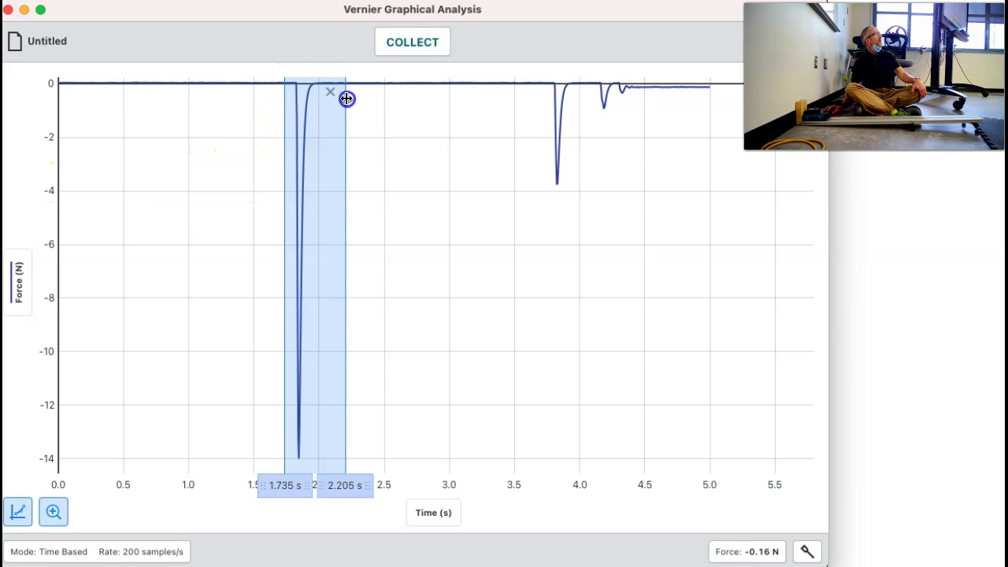
{"action": "left_click", "coordinate": [52, 513]}
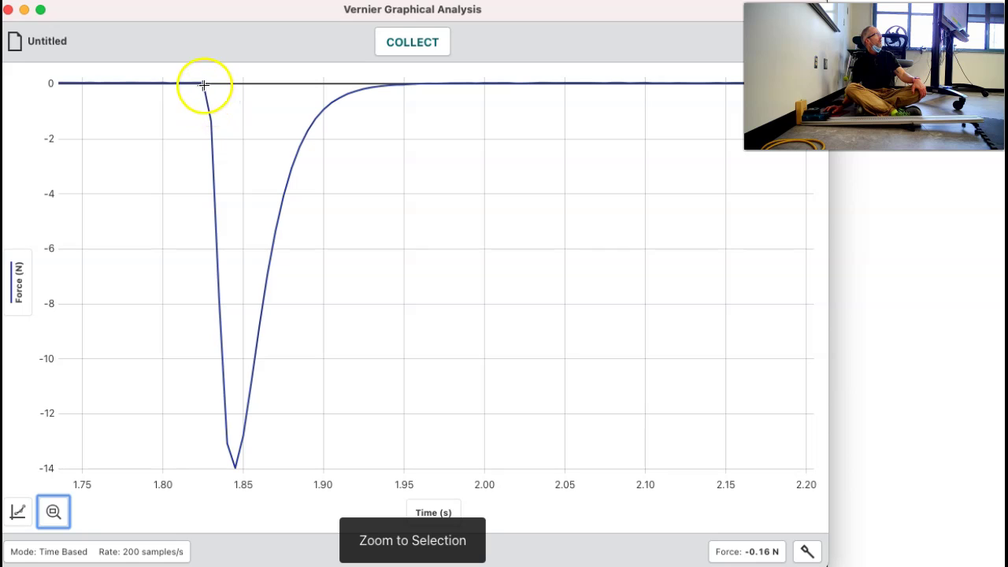
{"action": "left_click_drag", "start_coordinate": [196, 83], "coordinate": [412, 94]}
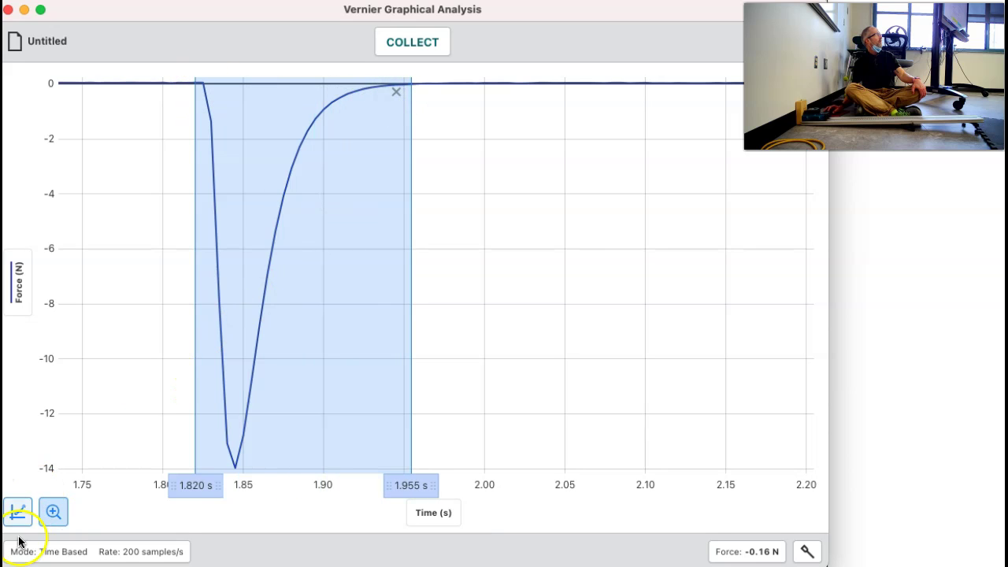
Show statistics with the −13.975 N minimum, then start a new run.
{"action": "left_click", "coordinate": [18, 512]}
{"action": "left_click", "coordinate": [81, 366]}
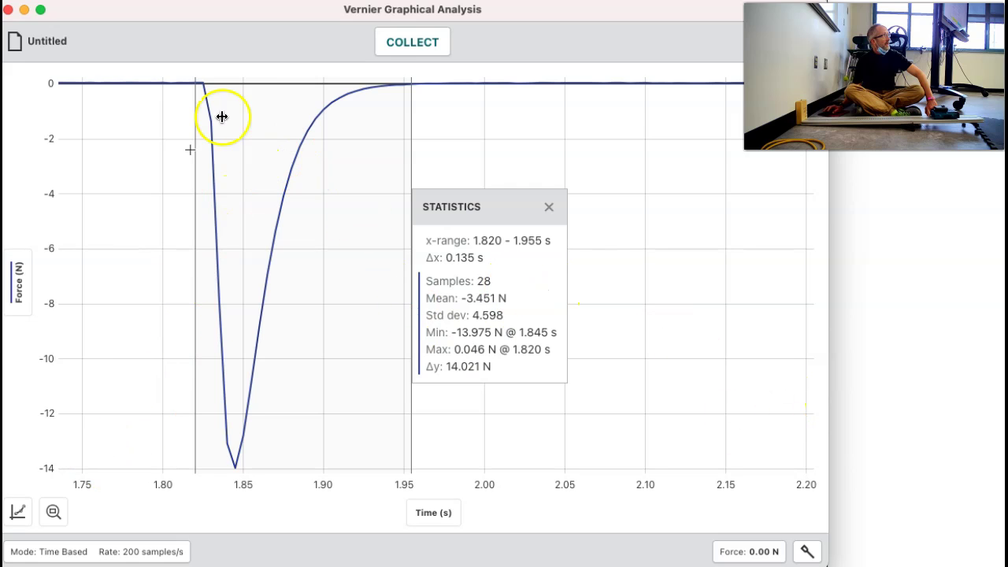
{"action": "left_click", "coordinate": [383, 49]}
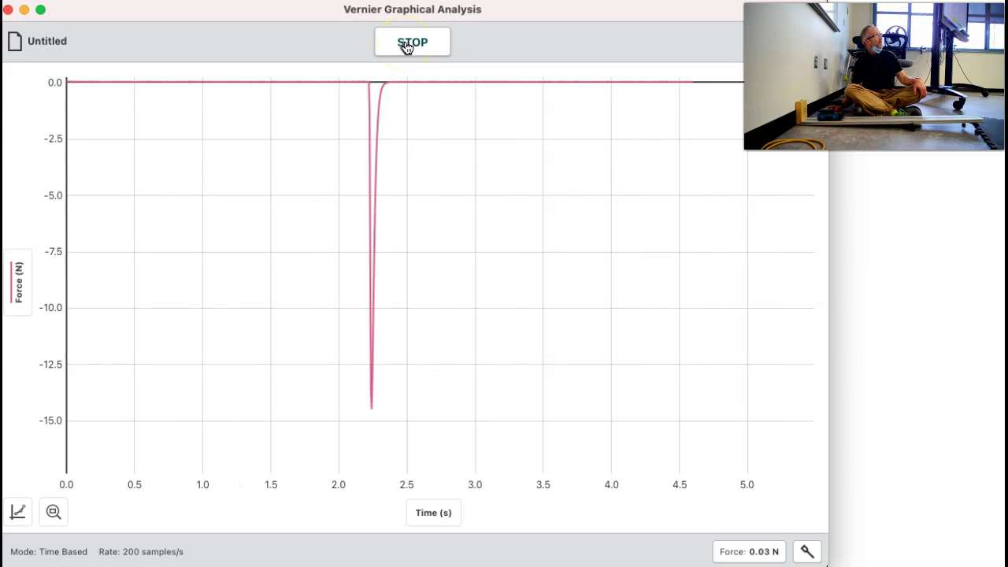
Stop collecting, zoom to 2.110–2.470 s and select the 2.220–2.350 s spike.
{"action": "left_click", "coordinate": [405, 49]}
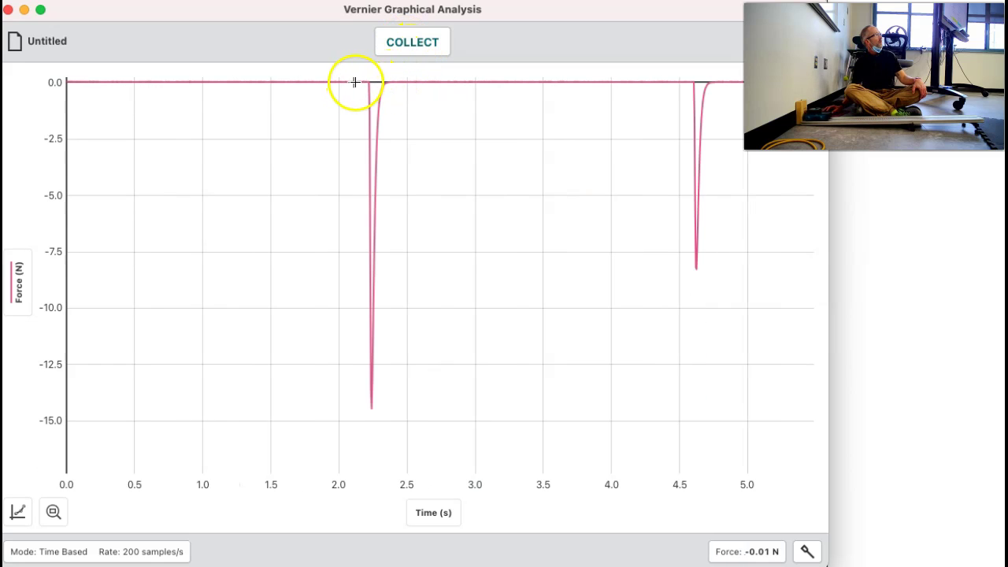
{"action": "left_click_drag", "start_coordinate": [355, 83], "coordinate": [402, 89]}
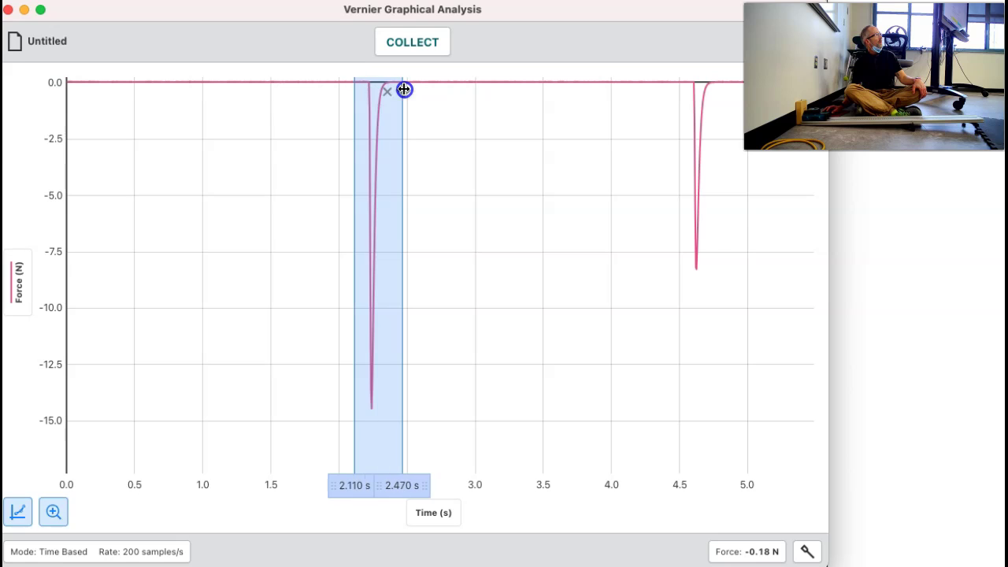
{"action": "left_click", "coordinate": [53, 511]}
{"action": "mouse_move", "coordinate": [287, 84]}
{"action": "left_mouse_down"}
{"action": "mouse_move", "coordinate": [495, 72]}
{"action": "mouse_move", "coordinate": [572, 80]}
{"action": "mouse_move", "coordinate": [562, 77]}
{"action": "left_mouse_up"}
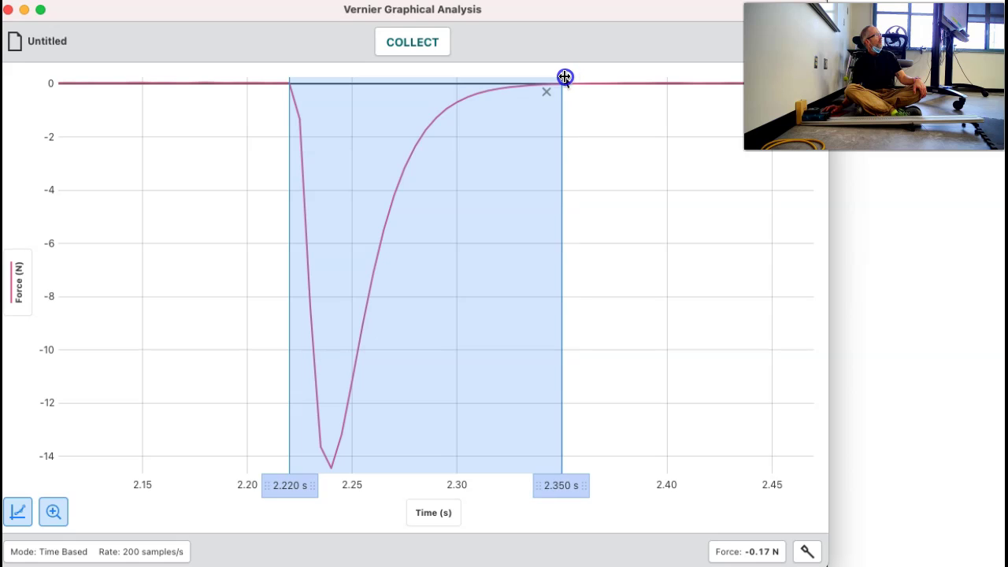
Show statistics for the spike, minimum −14.446 N, then start a new run.
{"action": "left_click", "coordinate": [24, 512]}
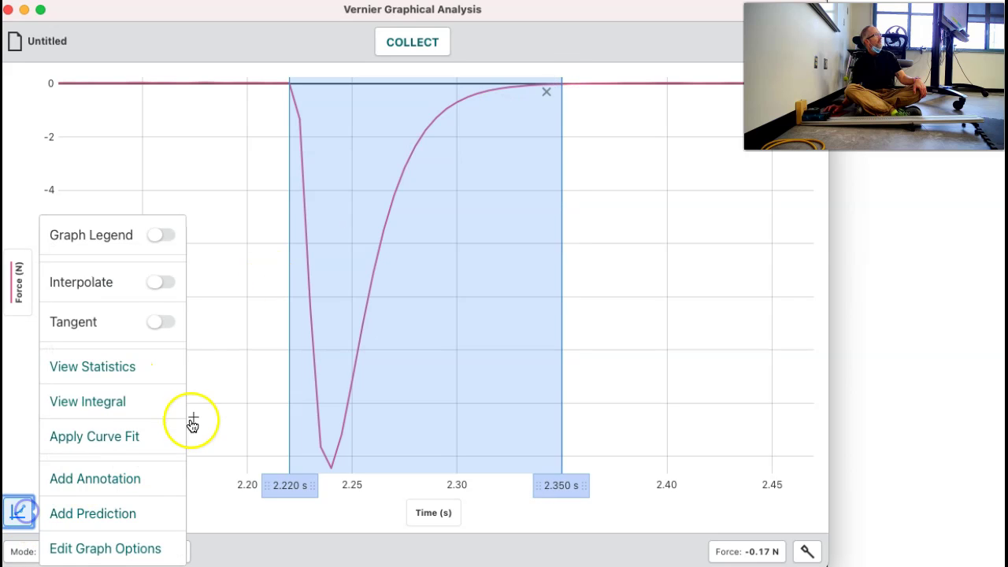
{"action": "left_click", "coordinate": [110, 367]}
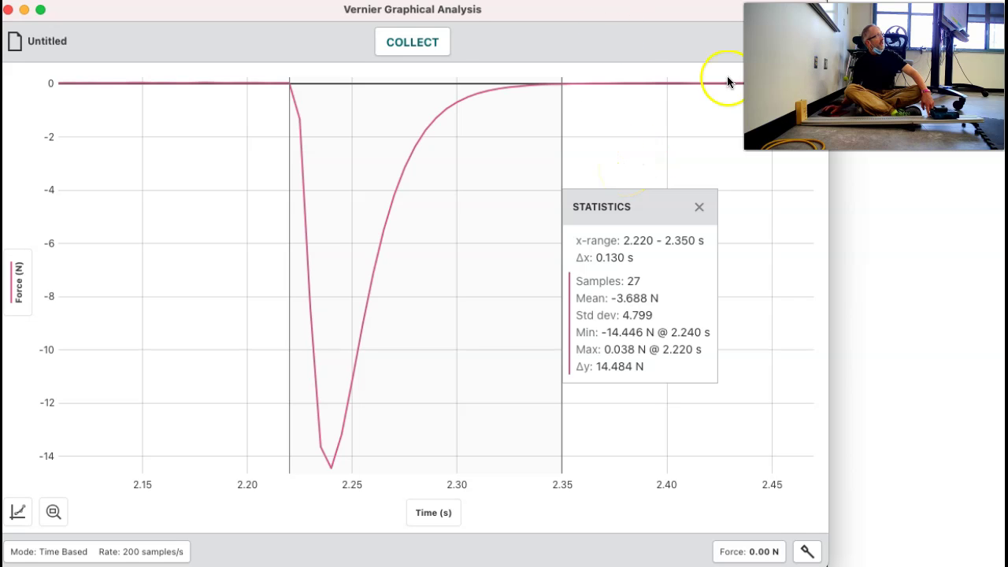
{"action": "left_click", "coordinate": [378, 49]}
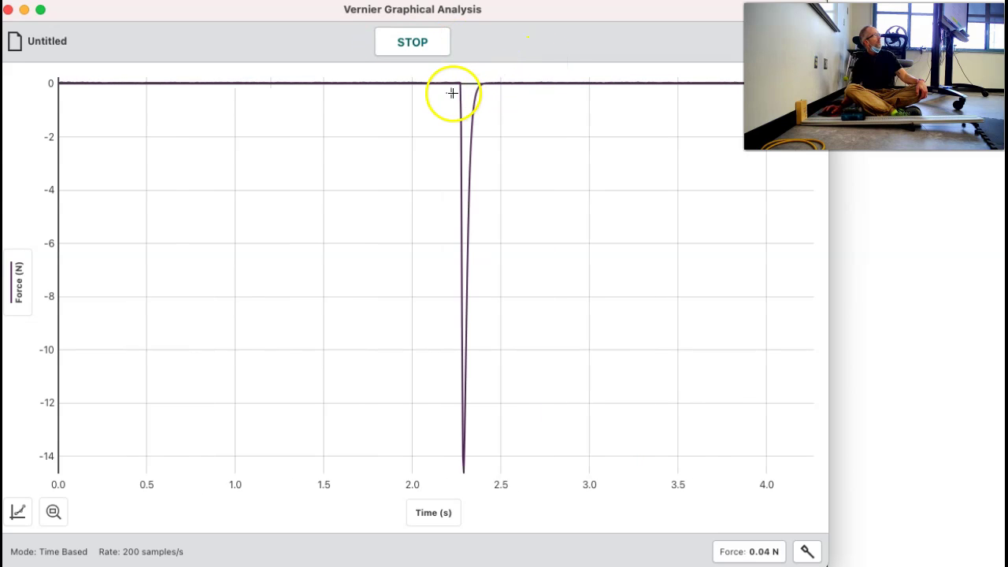
Zoom in on the force dip and select the impulse from 2.270 s to 2.400 s.
{"action": "left_click_drag", "start_coordinate": [379, 88], "coordinate": [419, 87]}
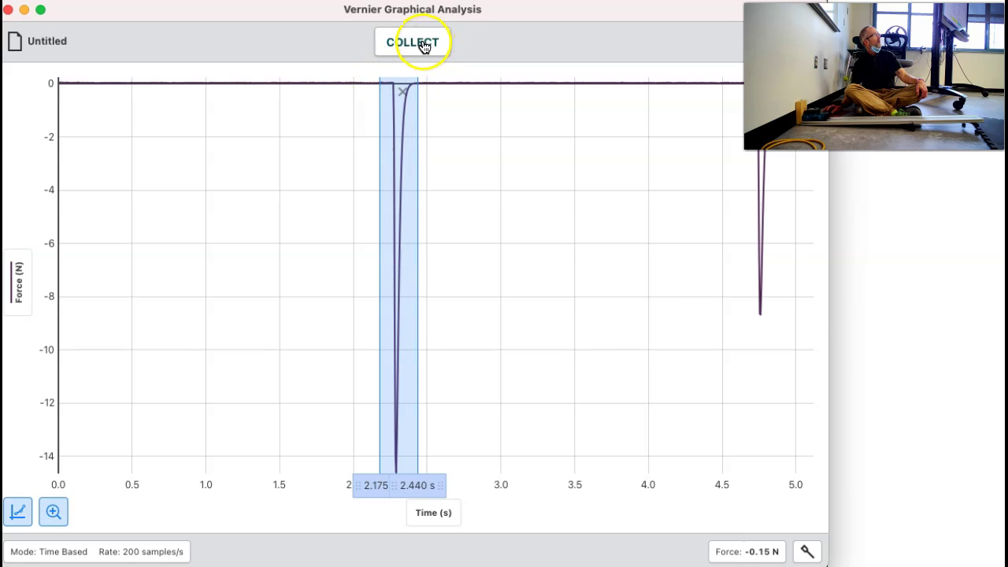
{"action": "left_click", "coordinate": [52, 511]}
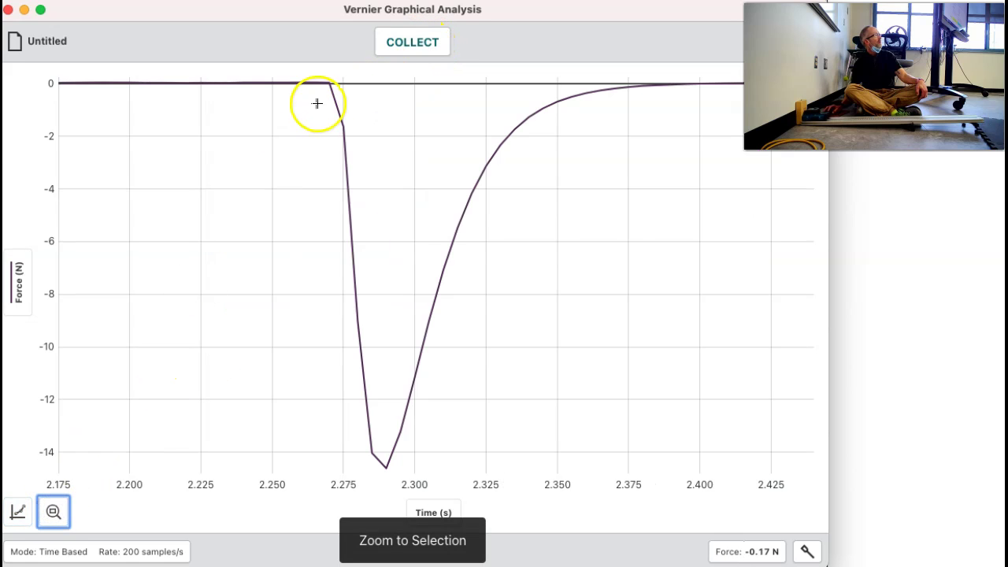
{"action": "left_click_drag", "start_coordinate": [320, 88], "coordinate": [665, 79]}
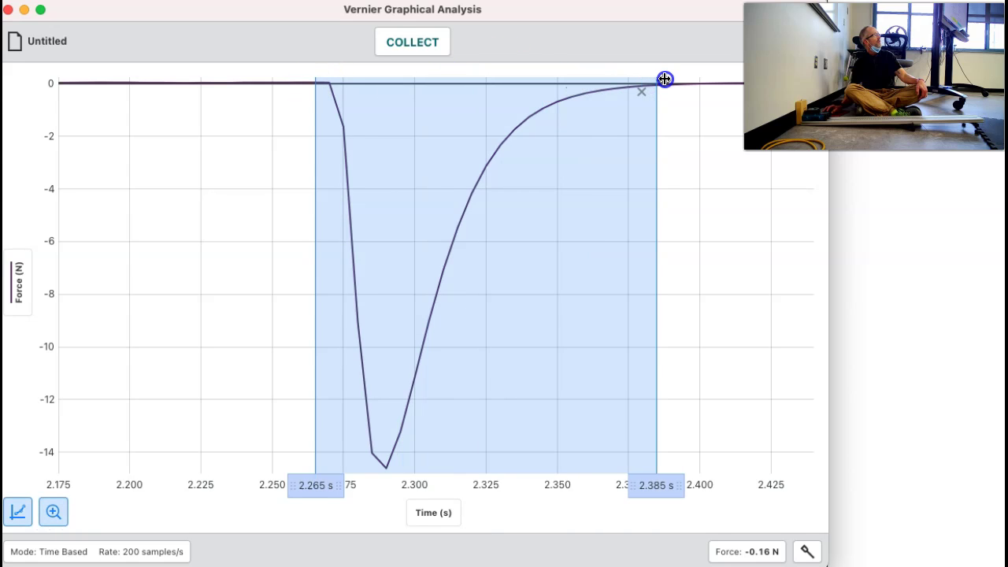
{"action": "left_click", "coordinate": [333, 92]}
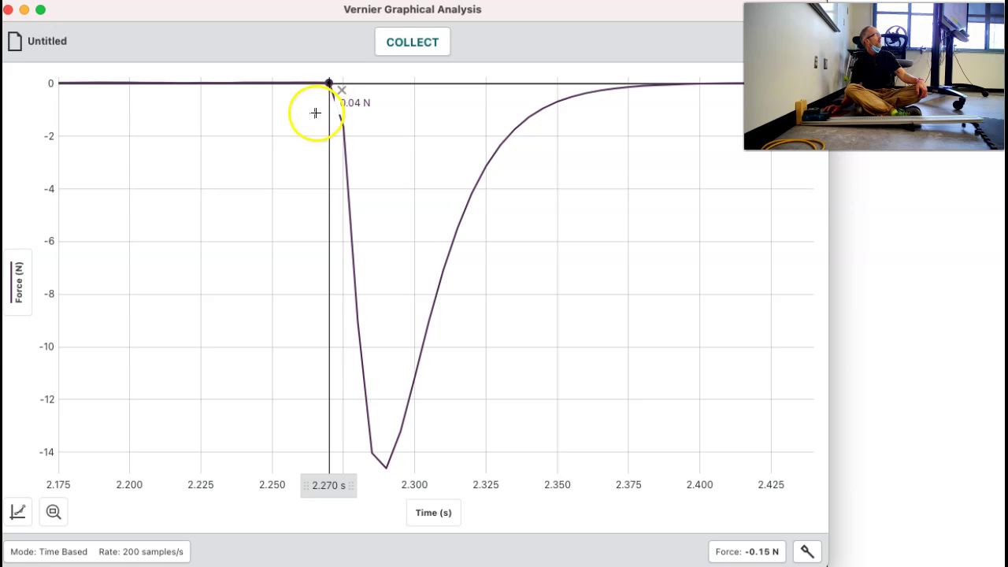
{"action": "left_click", "coordinate": [315, 113]}
{"action": "left_click", "coordinate": [327, 79]}
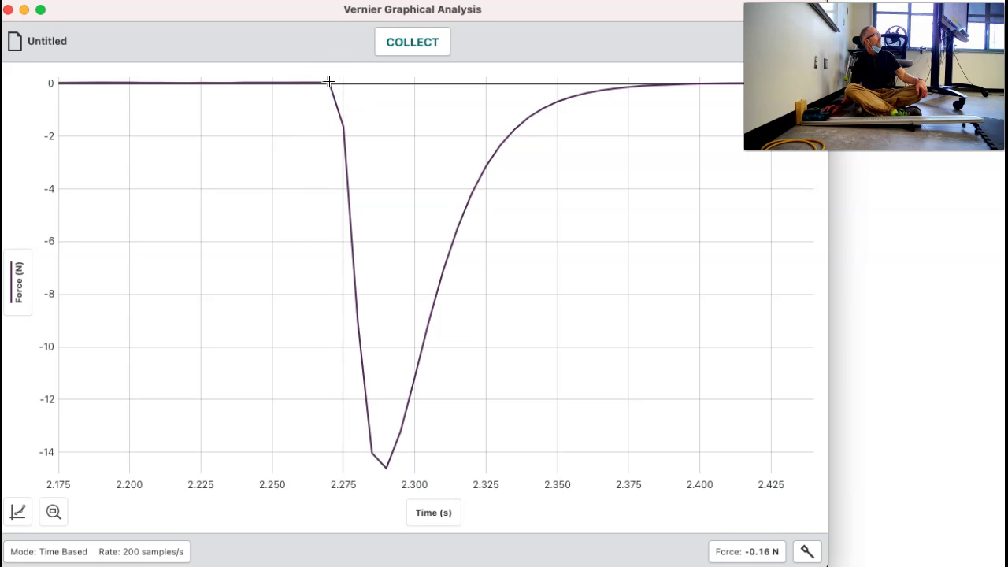
{"action": "left_click_drag", "start_coordinate": [329, 82], "coordinate": [701, 96]}
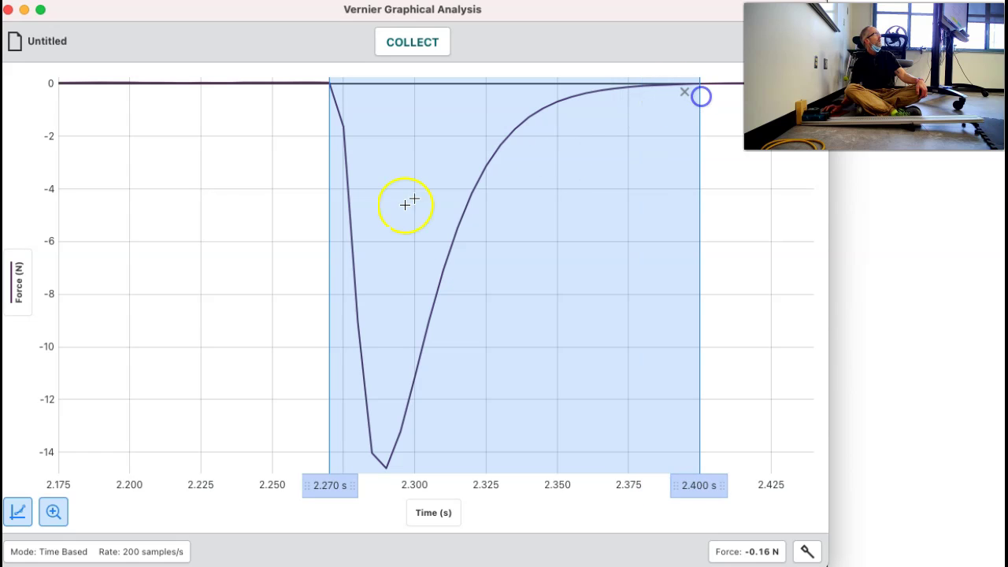
Show statistics for the 2.270–2.400 s impulse, then start another run.
{"action": "left_click", "coordinate": [18, 511]}
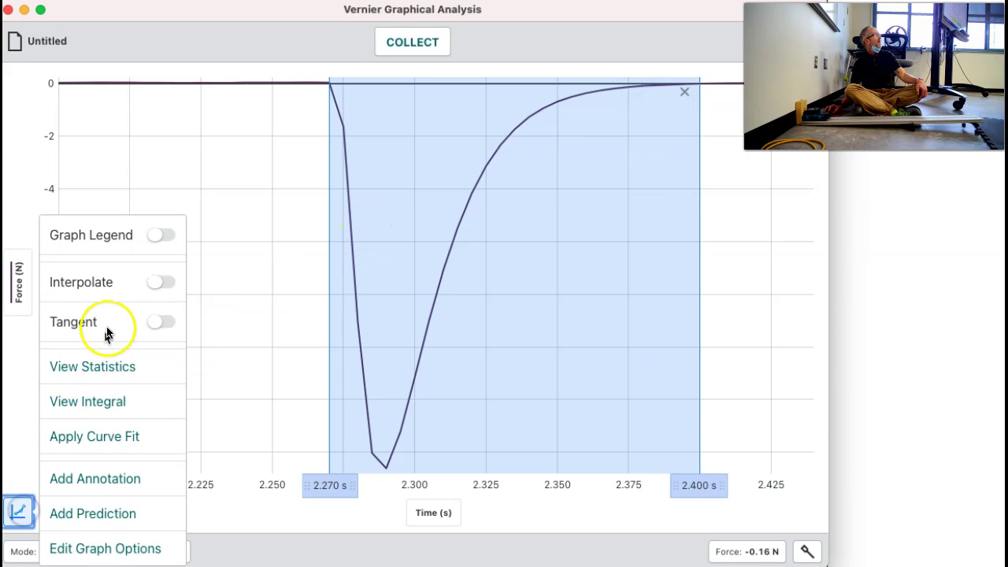
{"action": "left_click", "coordinate": [107, 363]}
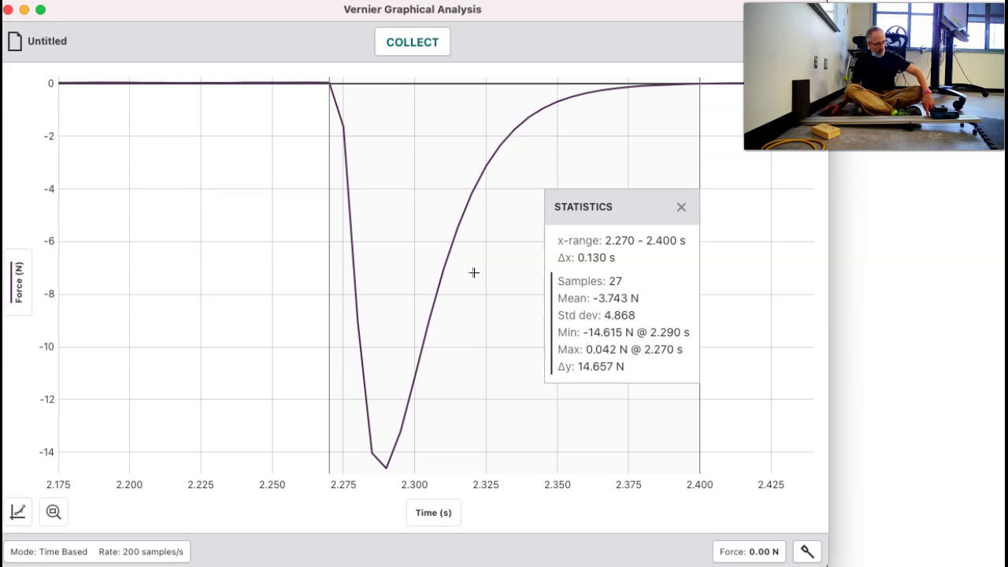
{"action": "left_click", "coordinate": [431, 50]}
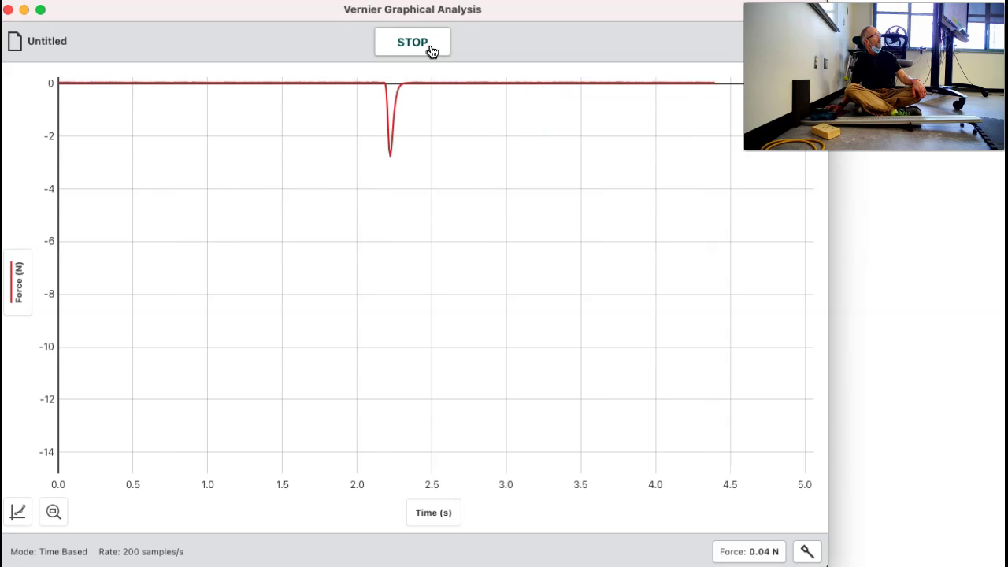
Stop the gentler collision run and zoom in on its first dip.
{"action": "left_click", "coordinate": [431, 51]}
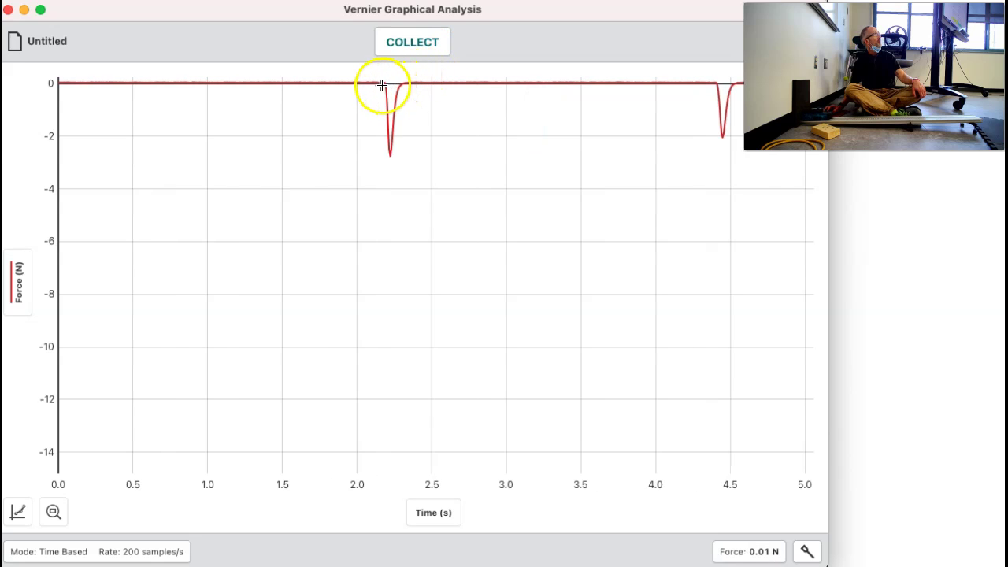
{"action": "left_click_drag", "start_coordinate": [376, 84], "coordinate": [418, 86]}
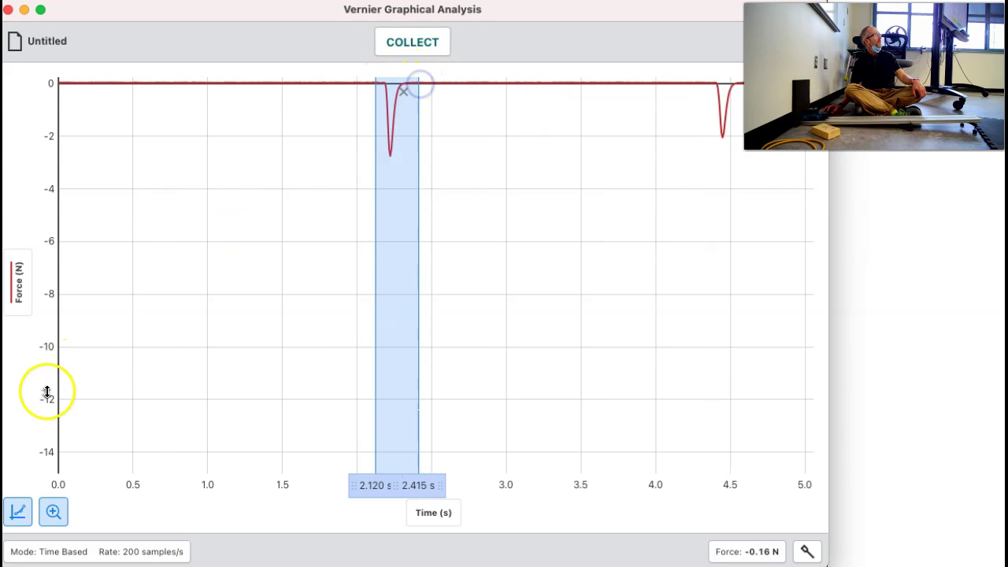
{"action": "left_click", "coordinate": [64, 506]}
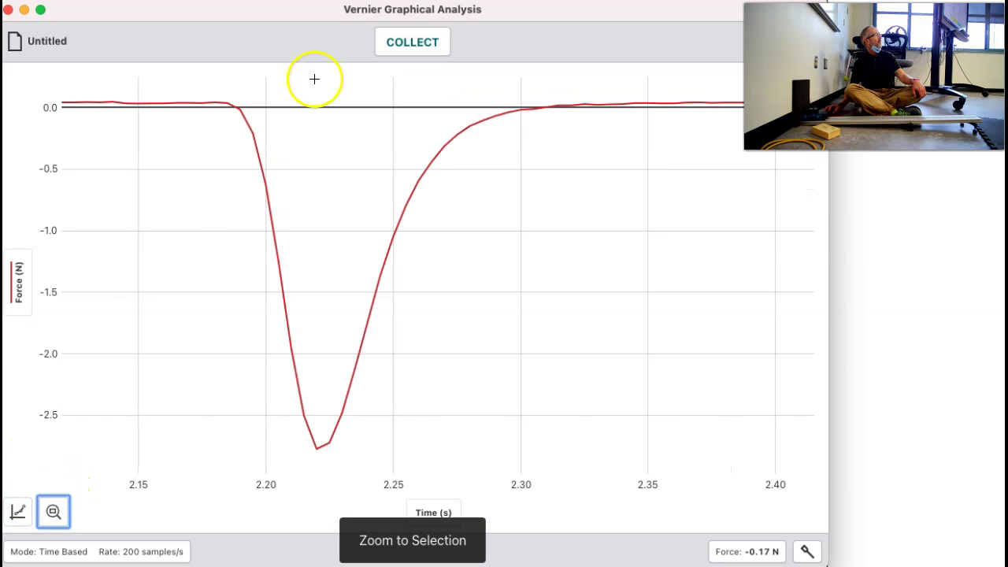
Select 2.185–2.325 s and view statistics: 29 samples, minimum −2.773 N.
{"action": "left_click_drag", "start_coordinate": [228, 103], "coordinate": [589, 112]}
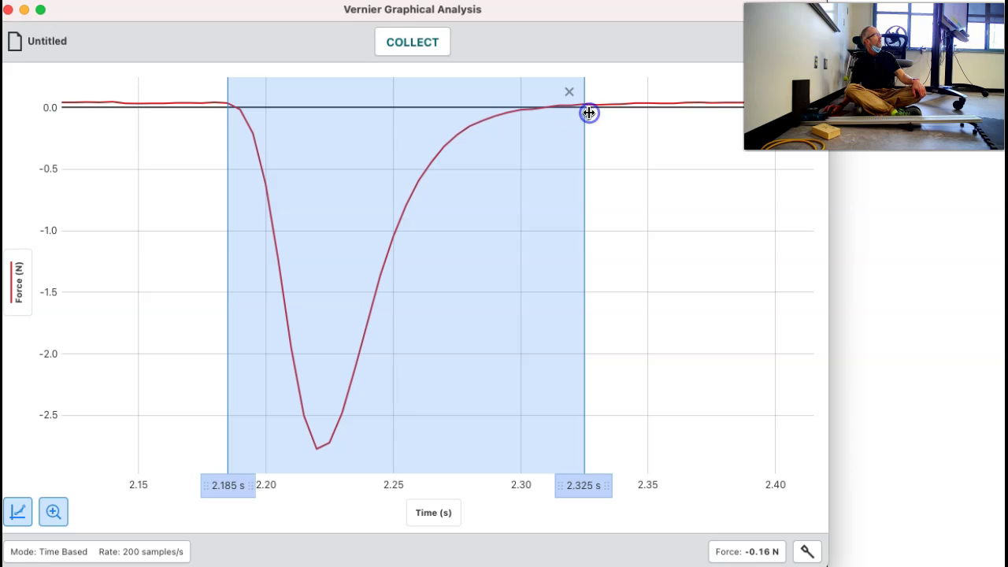
{"action": "left_click", "coordinate": [26, 517]}
{"action": "left_click", "coordinate": [122, 371]}
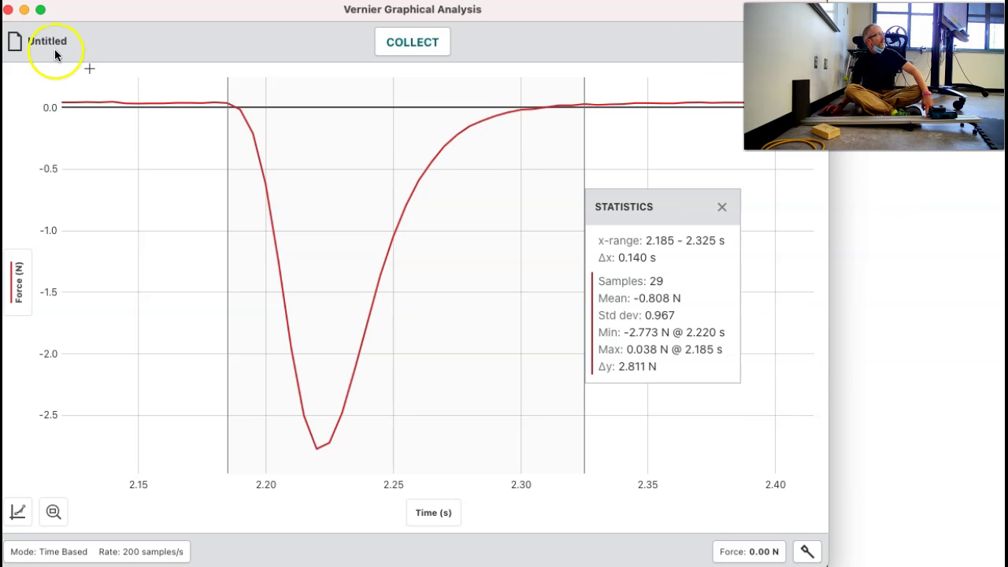
Record a new collision and zoom to 2.170–2.500 s around its first dip.
{"action": "left_click", "coordinate": [431, 59]}
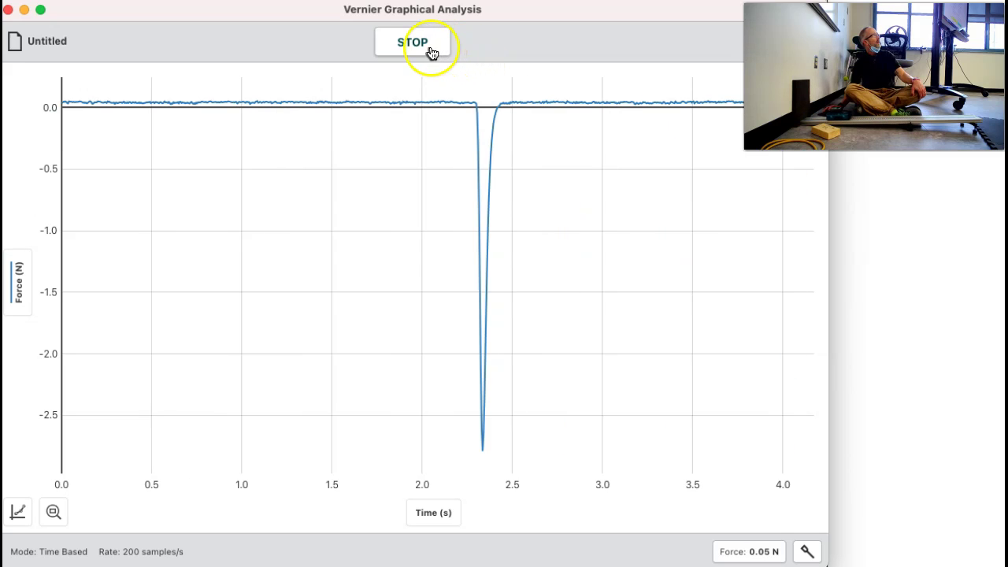
{"action": "left_click_drag", "start_coordinate": [387, 119], "coordinate": [438, 136]}
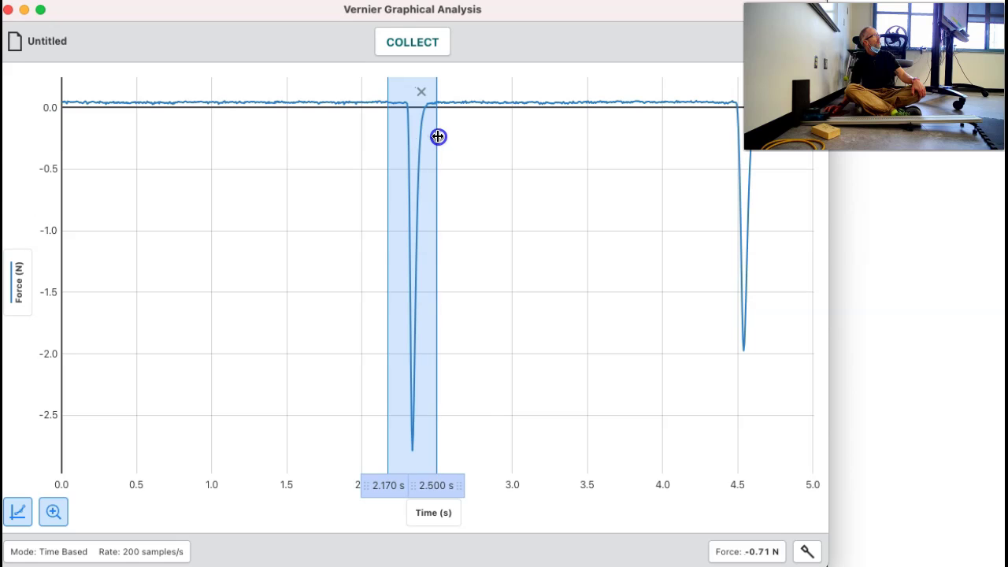
{"action": "left_click", "coordinate": [53, 513]}
Select 2.300–2.435 s and view statistics: 28 samples, minimum −2.785 N.
{"action": "left_click", "coordinate": [19, 512]}
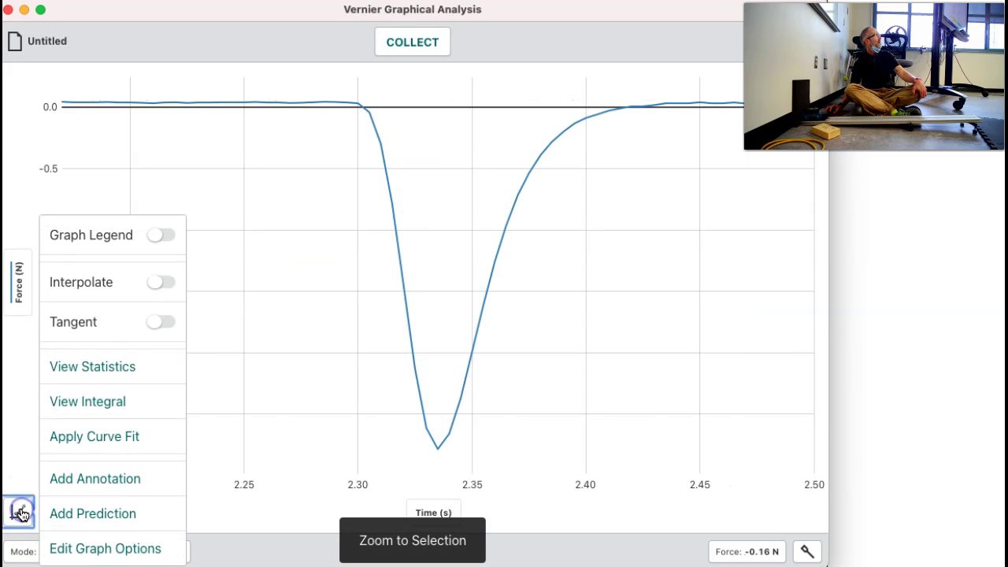
{"action": "left_click", "coordinate": [20, 512]}
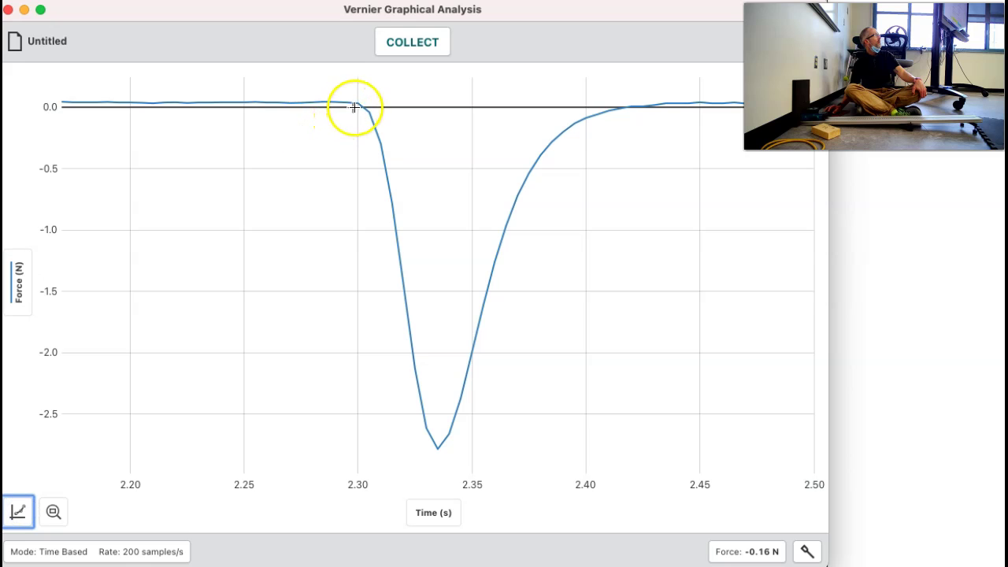
{"action": "left_click_drag", "start_coordinate": [358, 104], "coordinate": [663, 113]}
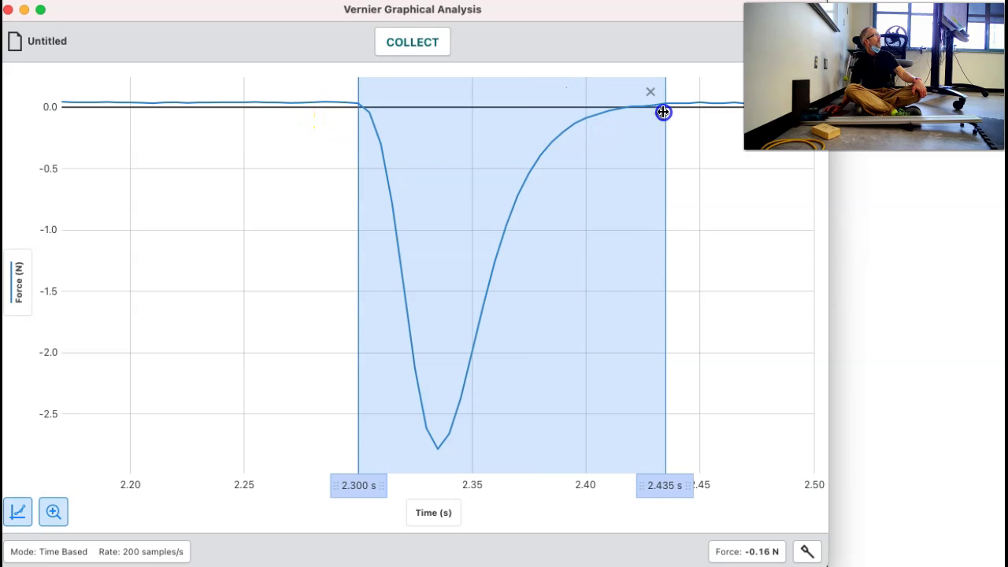
{"action": "left_click", "coordinate": [19, 513]}
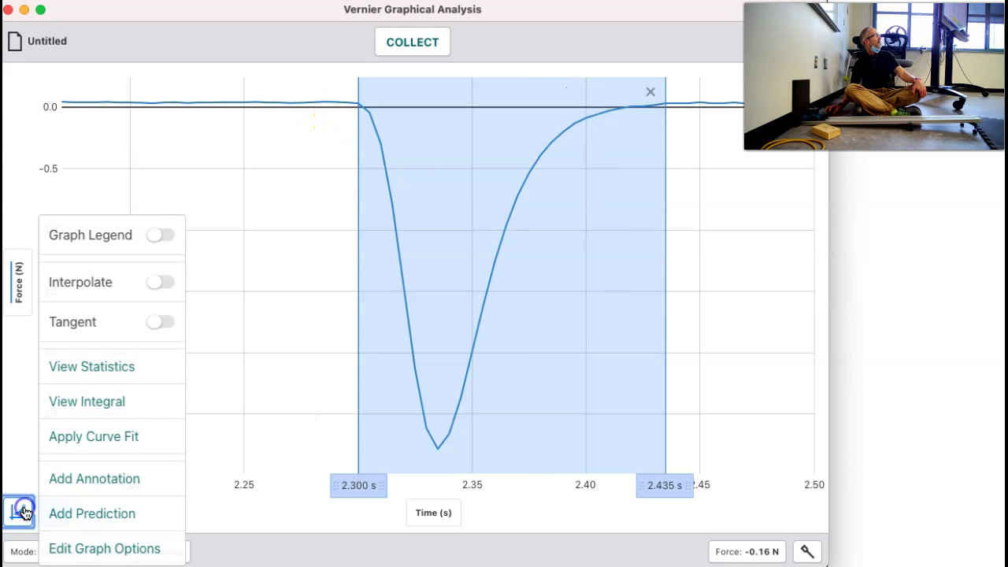
{"action": "left_click", "coordinate": [132, 373]}
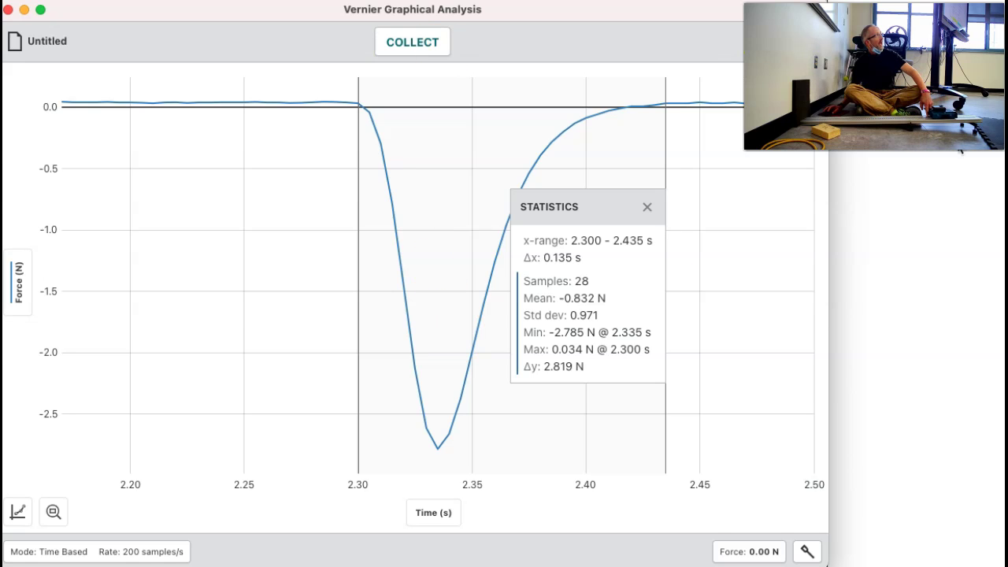
Record a new collision run and zoom in on its first spike.
{"action": "left_click", "coordinate": [407, 40]}
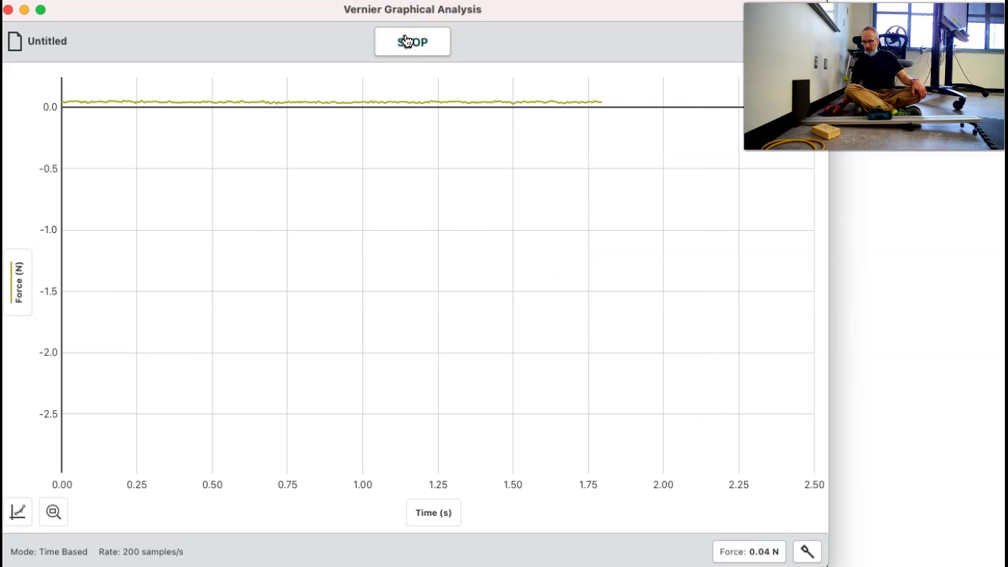
{"action": "left_click", "coordinate": [410, 41]}
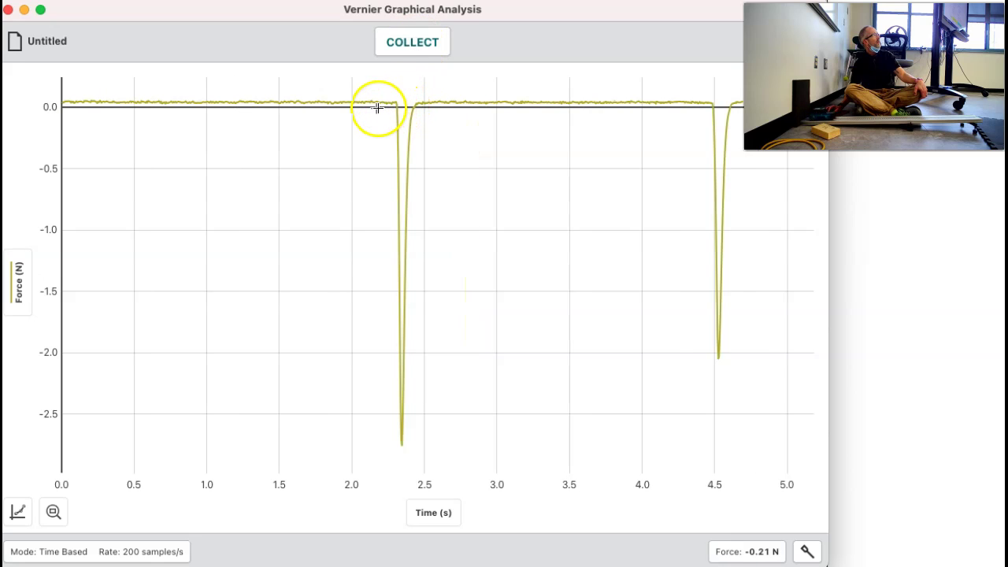
{"action": "left_click_drag", "start_coordinate": [378, 105], "coordinate": [420, 106]}
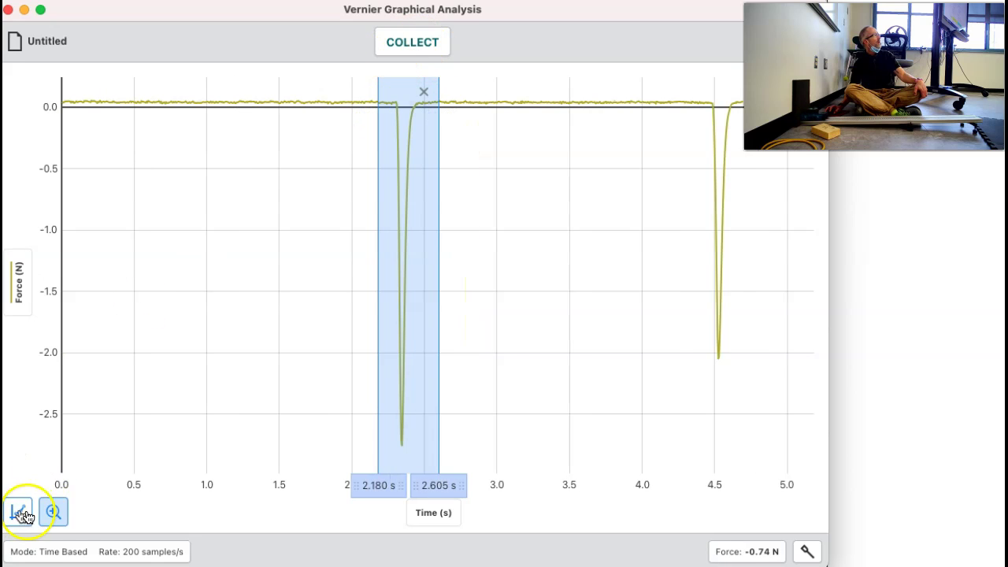
{"action": "left_click", "coordinate": [60, 516]}
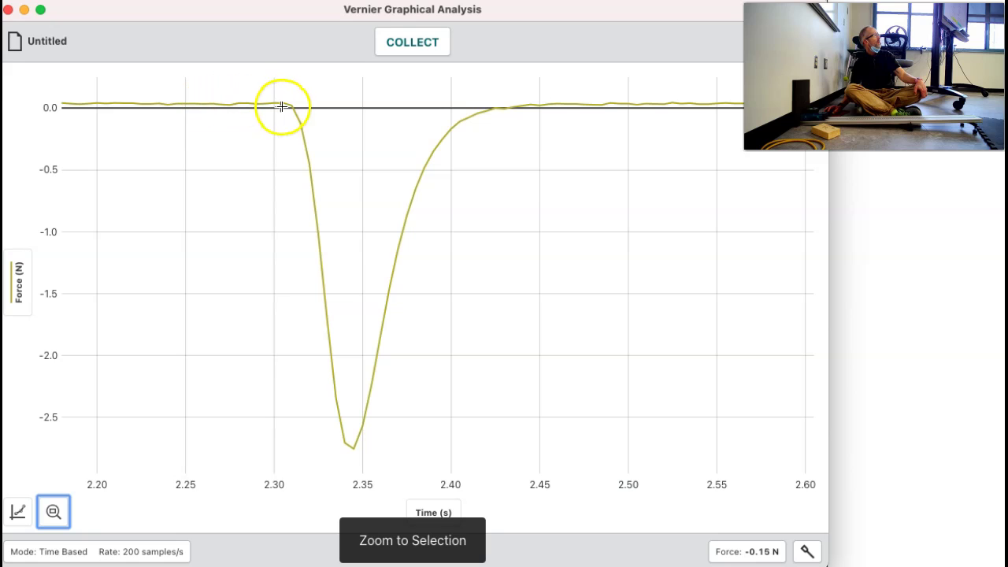
Select 2.305–2.440 s and view statistics, minimum −2.756 N.
{"action": "left_click_drag", "start_coordinate": [287, 109], "coordinate": [522, 108]}
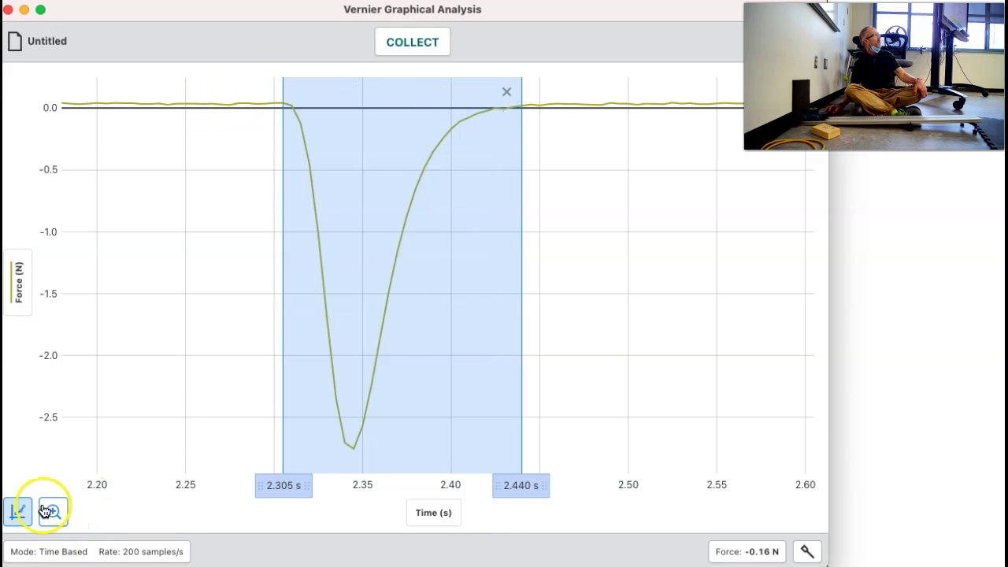
{"action": "left_click", "coordinate": [18, 512]}
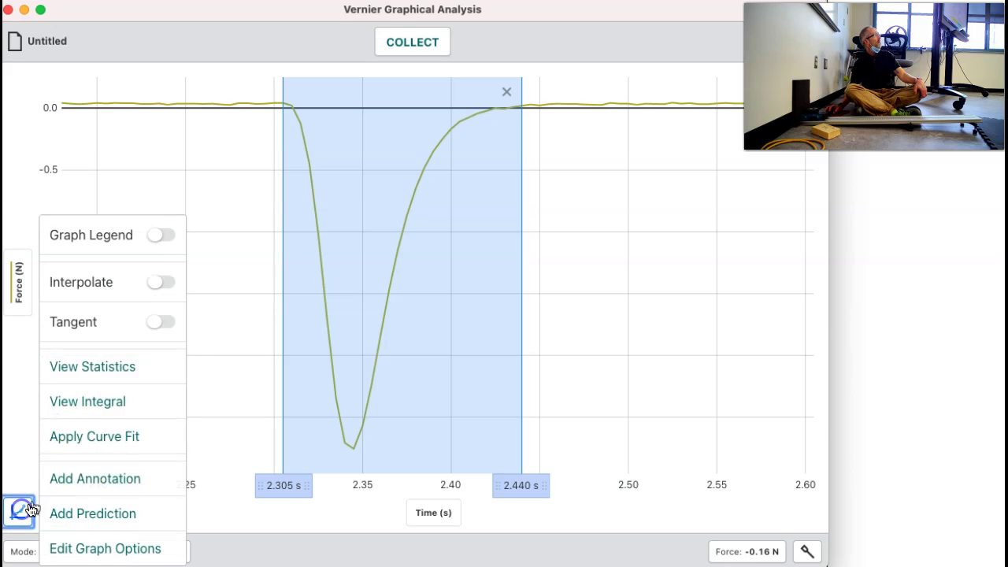
{"action": "left_click", "coordinate": [92, 373]}
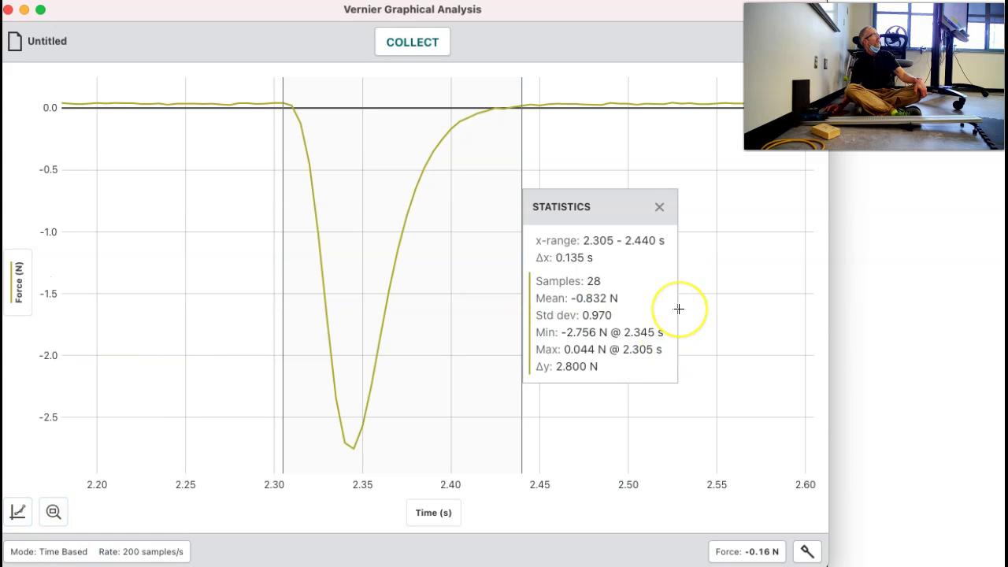